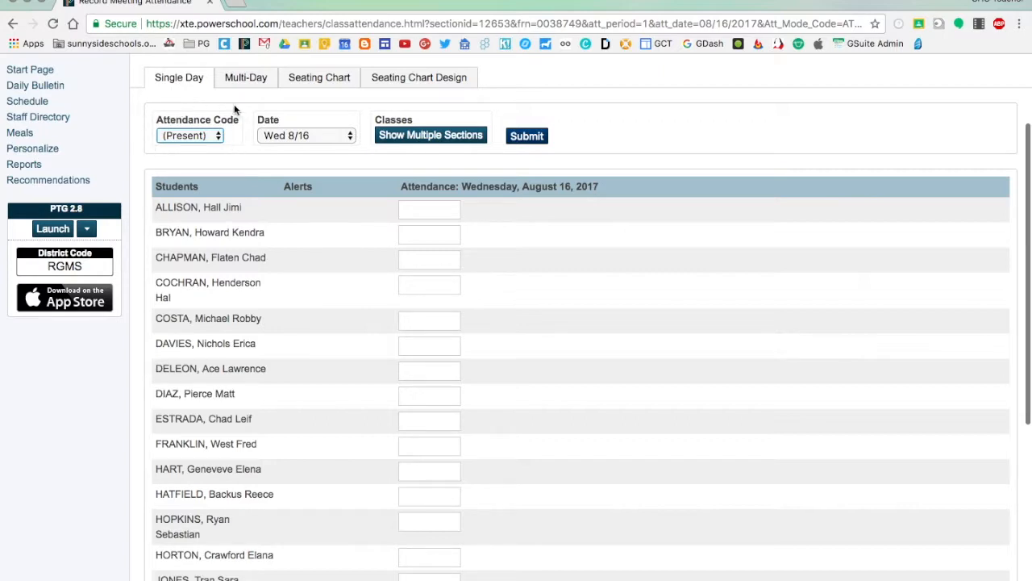
Mark the fourth student on the Homeroom roster as A (Absent) for Wednesday 8/16
left_click(421, 208)
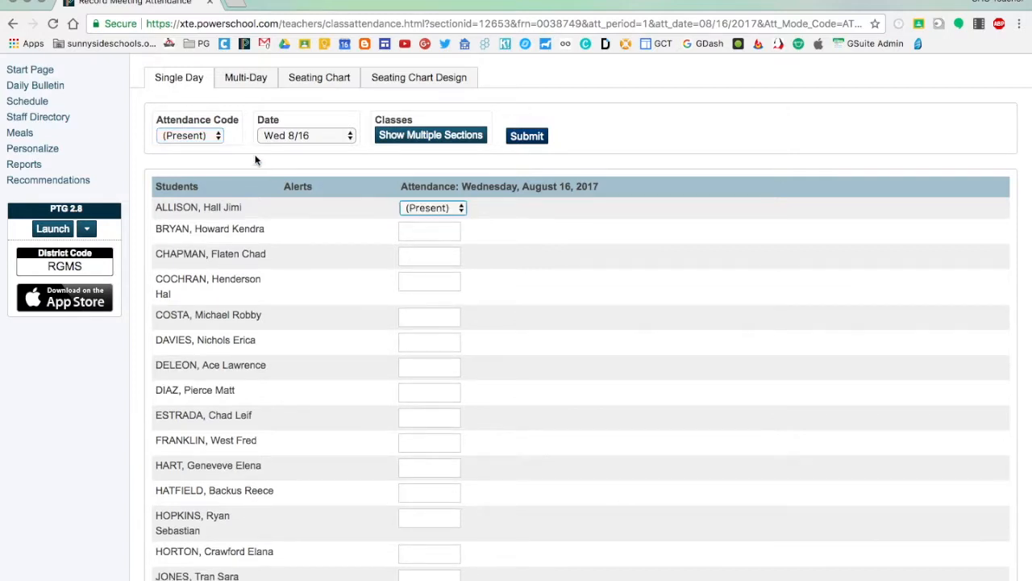
left_click(209, 135)
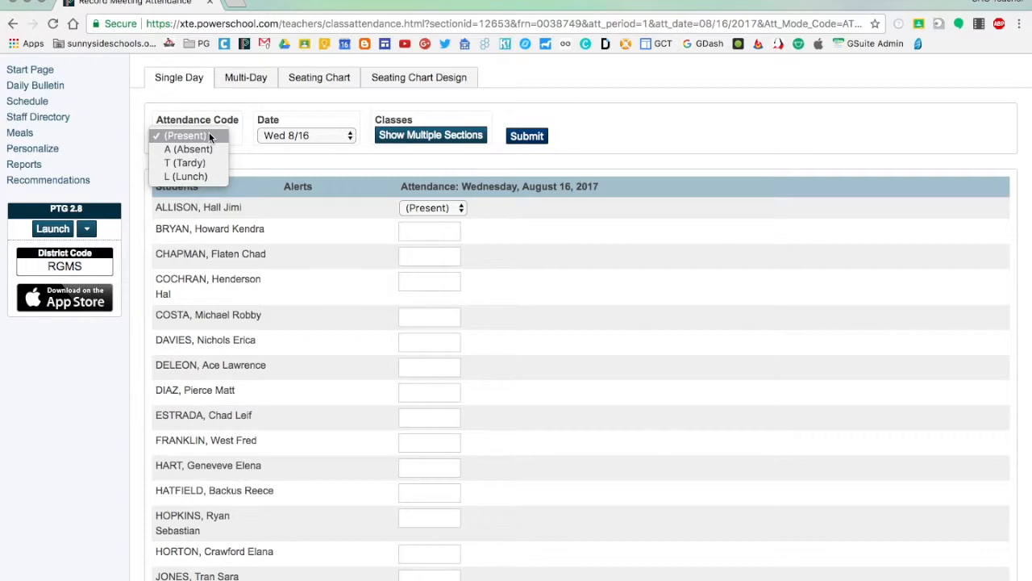
left_click(202, 150)
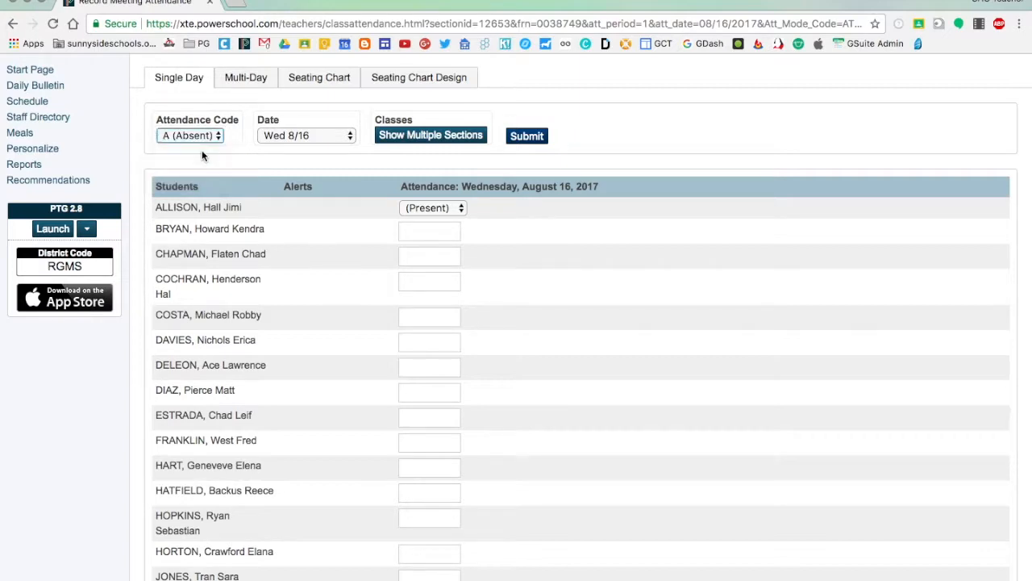
left_click(433, 279)
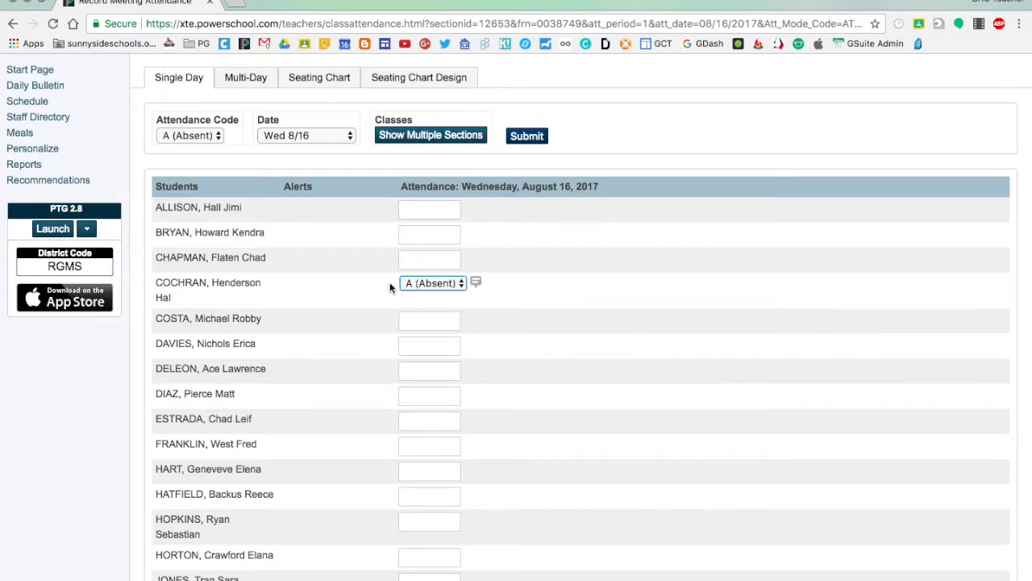
View the absent student's comment editor and the list of available attendance dates, leaving both unchanged
left_click(525, 291)
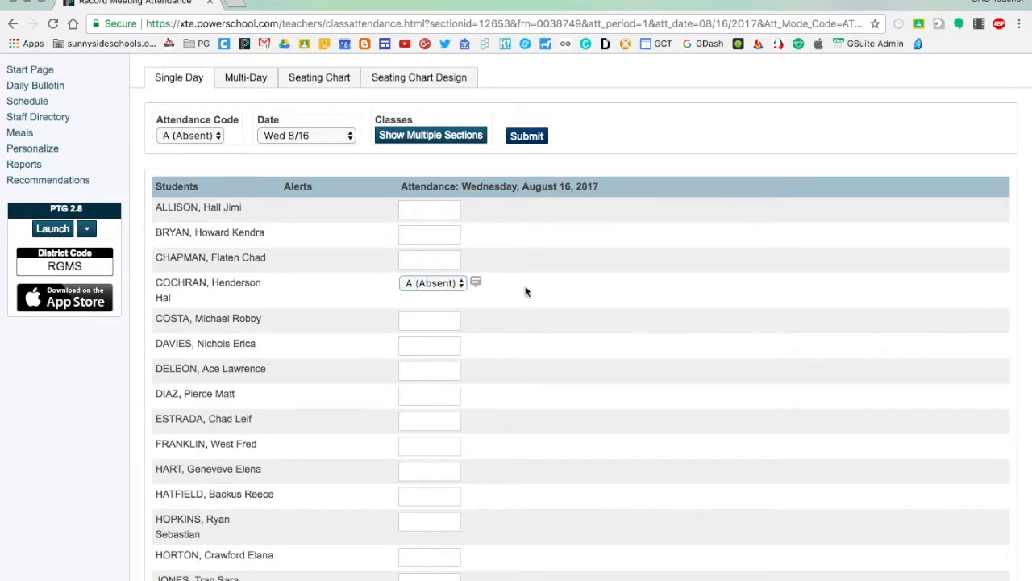
left_click(477, 283)
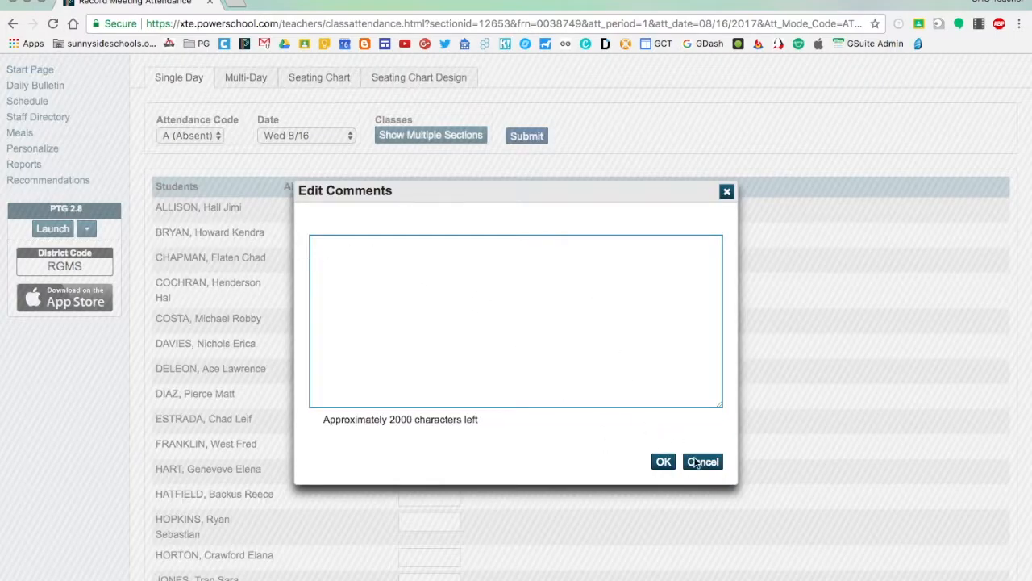
left_click(663, 463)
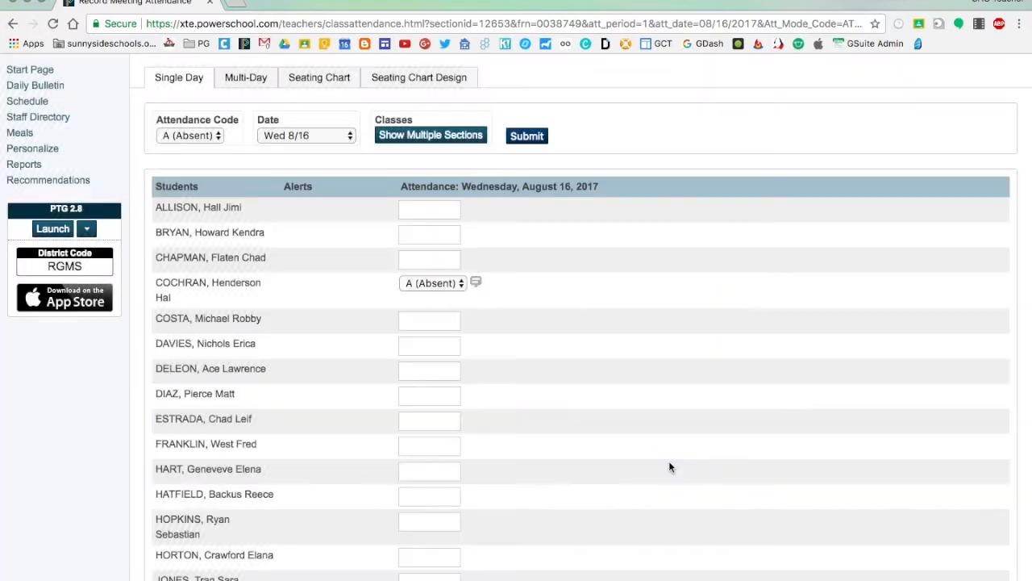
left_click(310, 135)
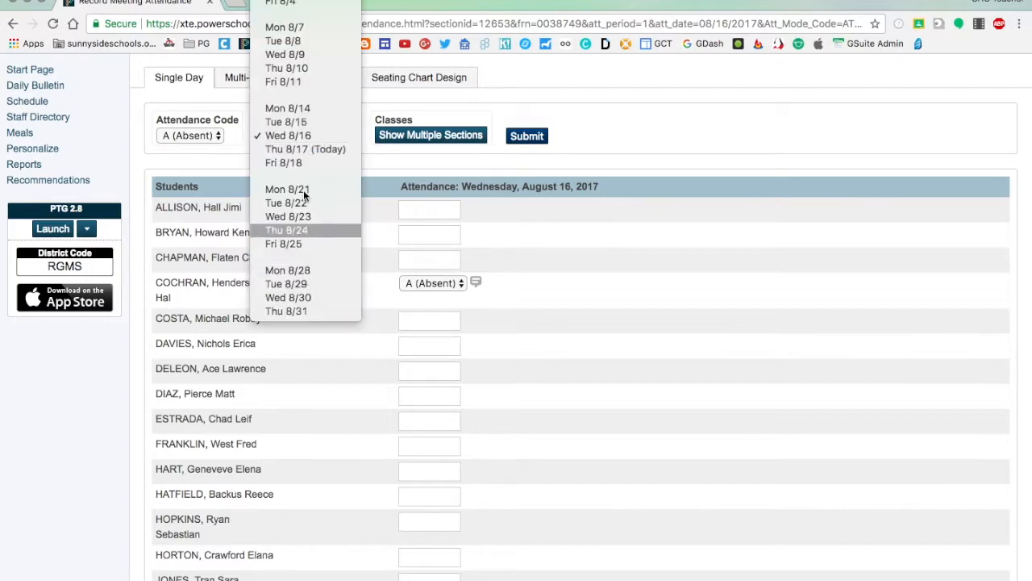
left_click(696, 143)
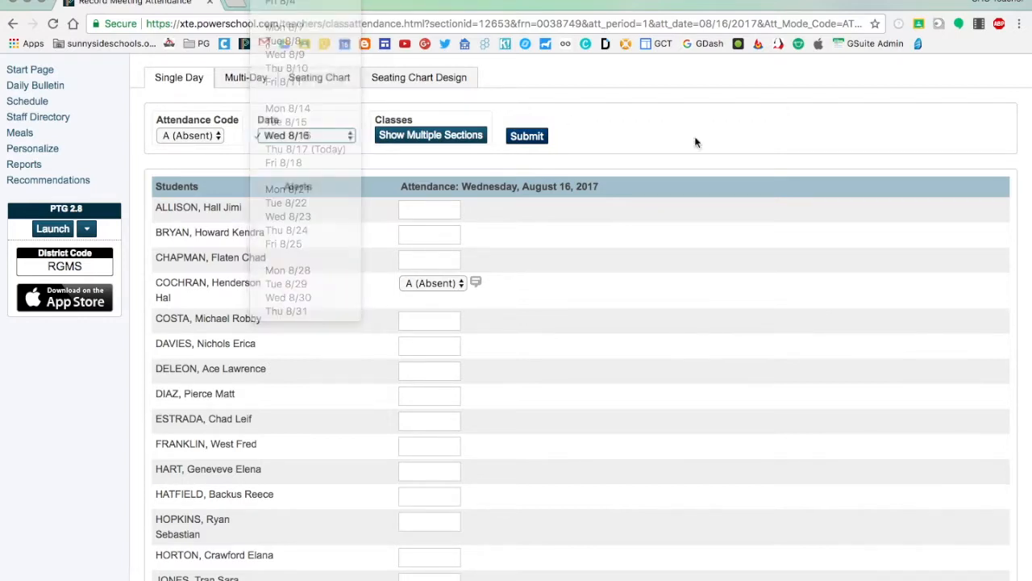
Submit the Homeroom attendance for Wednesday 8/16
scroll(695, 143, "up", 1)
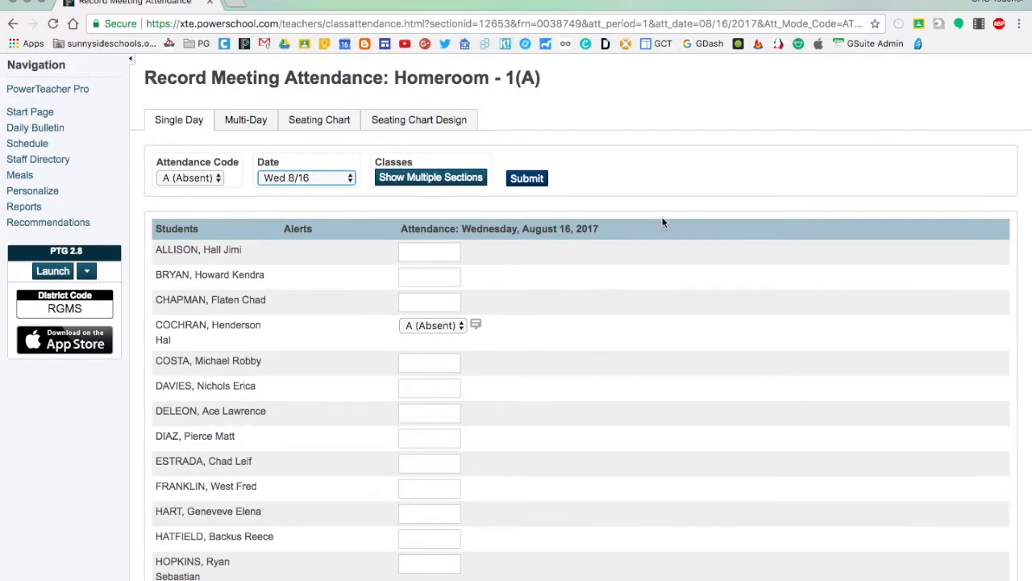
scroll(662, 199, "down", 5)
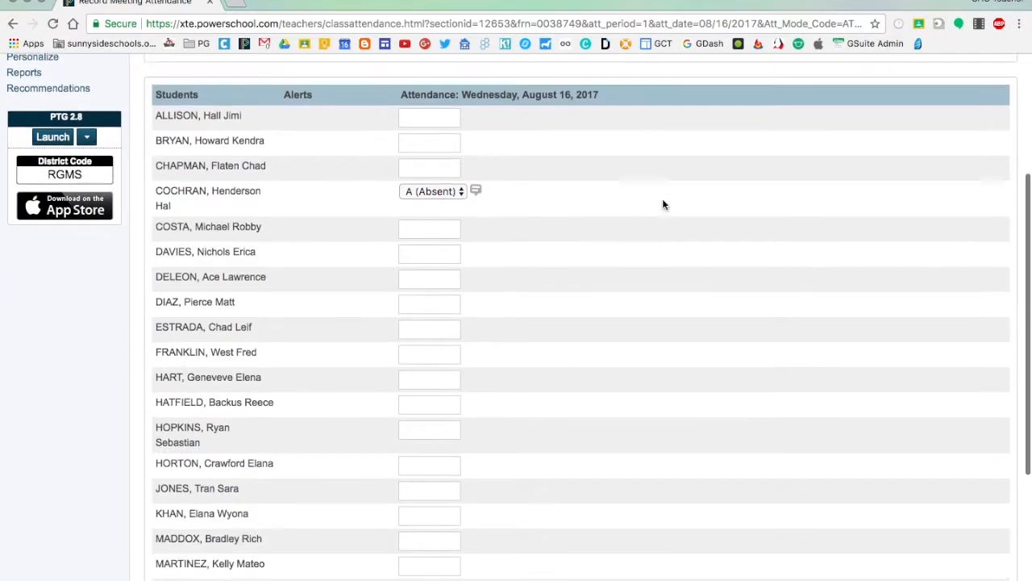
scroll(662, 199, "up", 3)
left_click(527, 141)
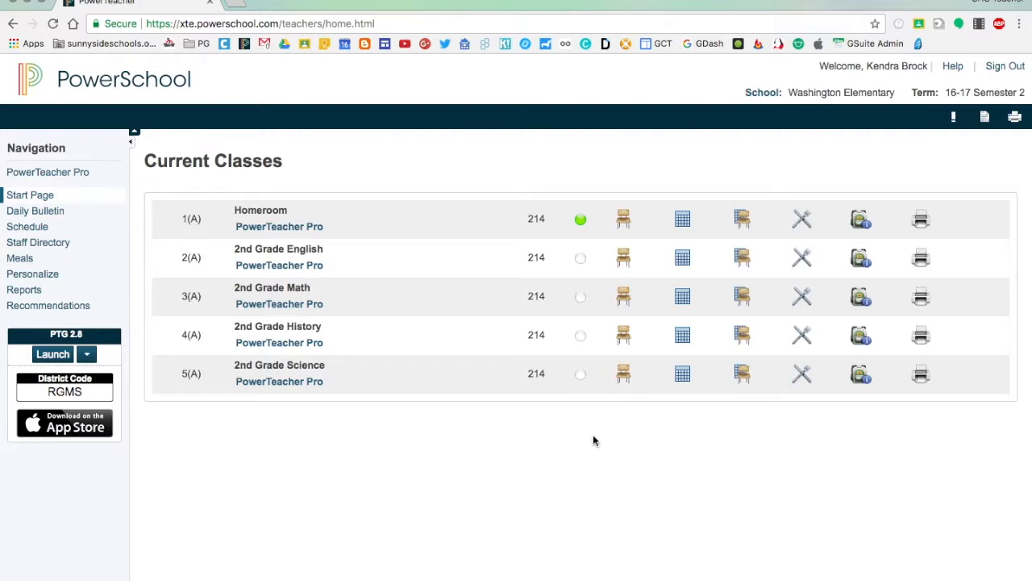
In the multi-day attendance for 2nd Grade English, mark the 7th and 16th students A (Absent) on Thursday 8/17 and submit
left_click(683, 260)
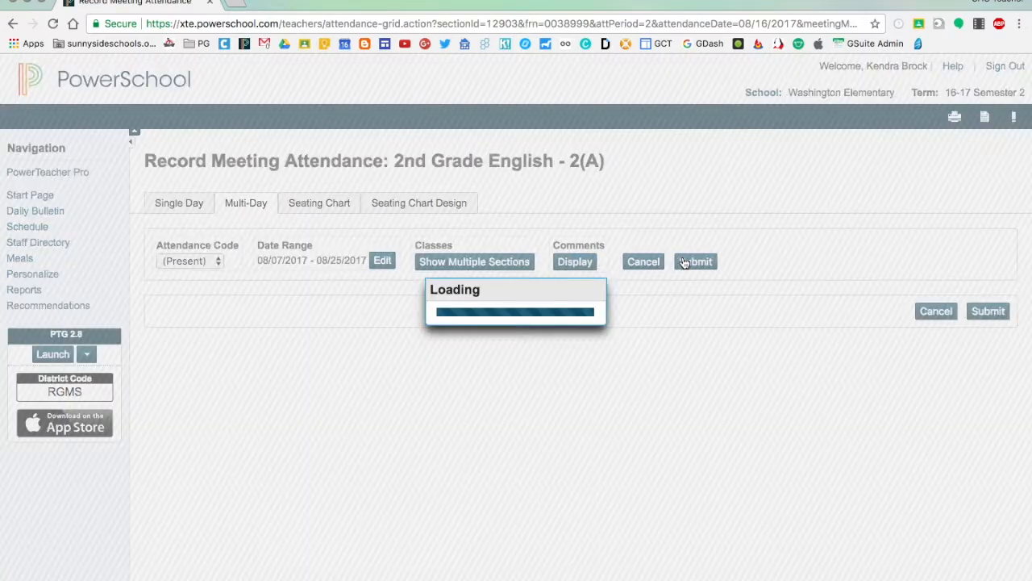
scroll(792, 354, "down", 3)
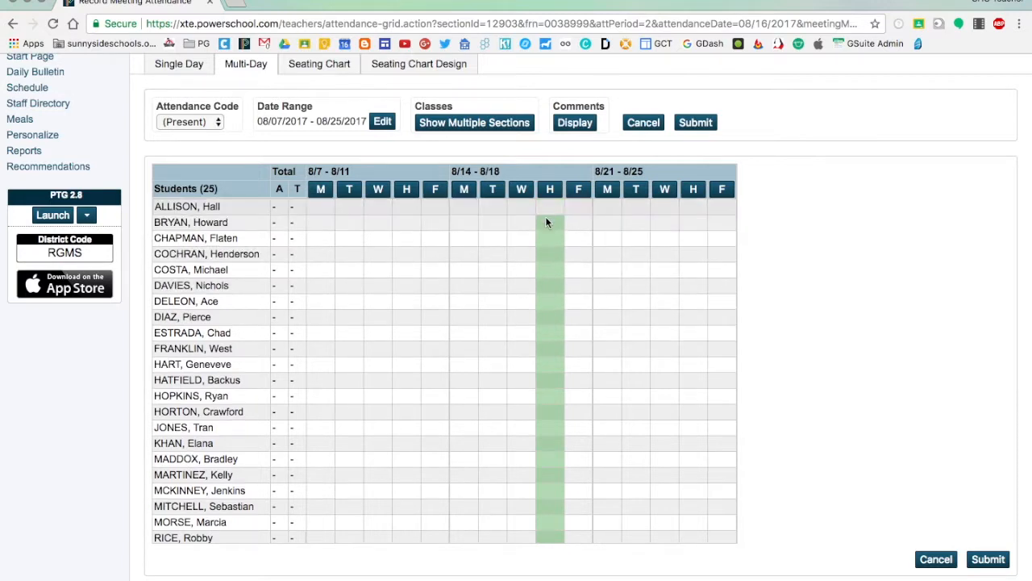
left_click(185, 121)
left_click(185, 135)
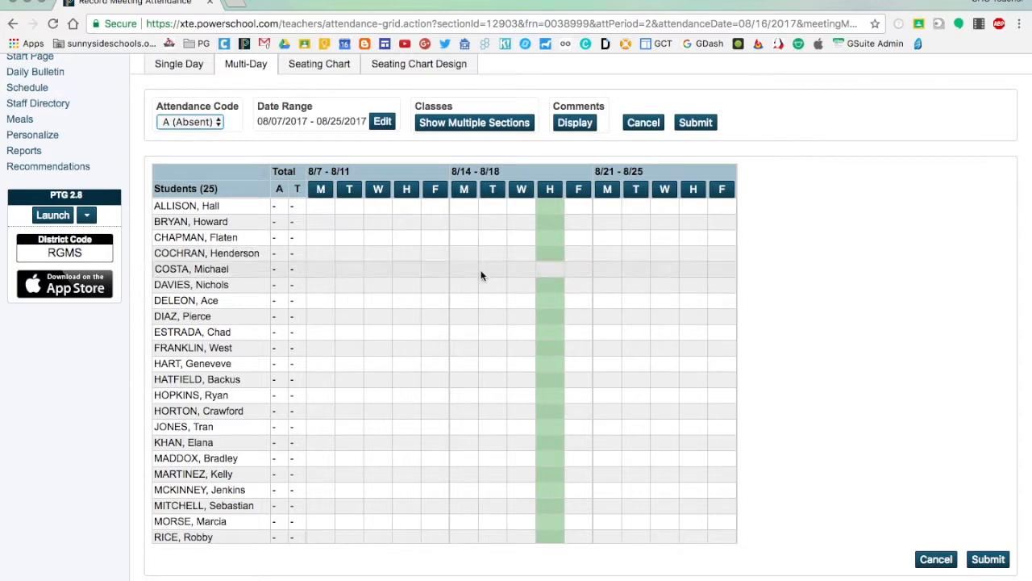
left_click(549, 301)
left_click(549, 475)
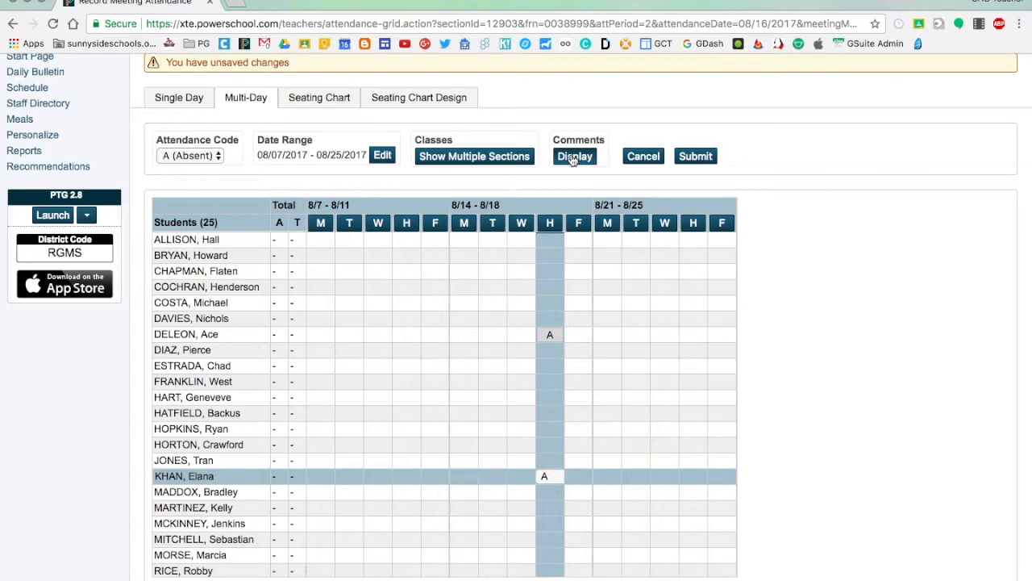
left_click(694, 157)
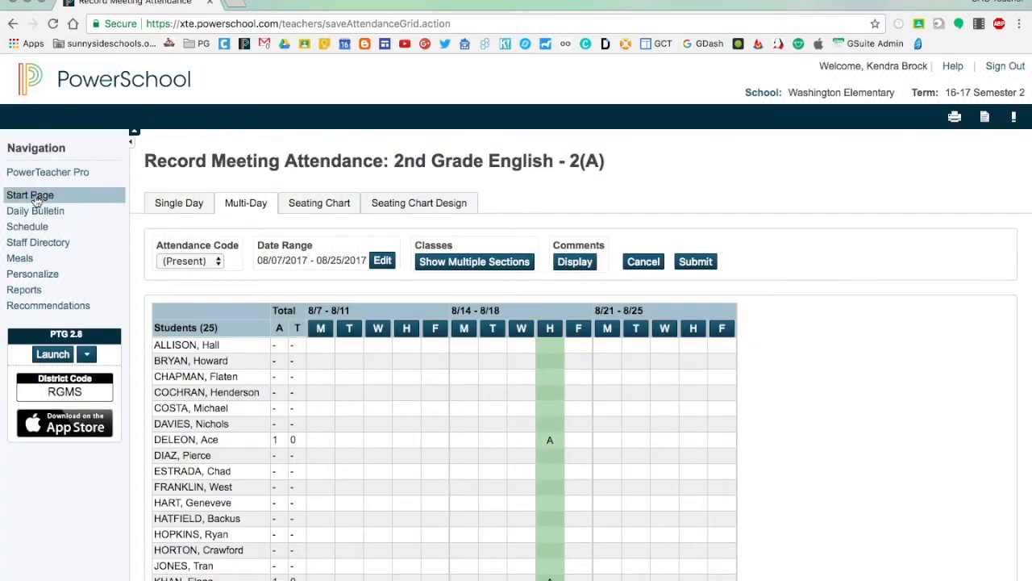
Return to the current classes list and open the Homeroom seating chart
left_click(36, 200)
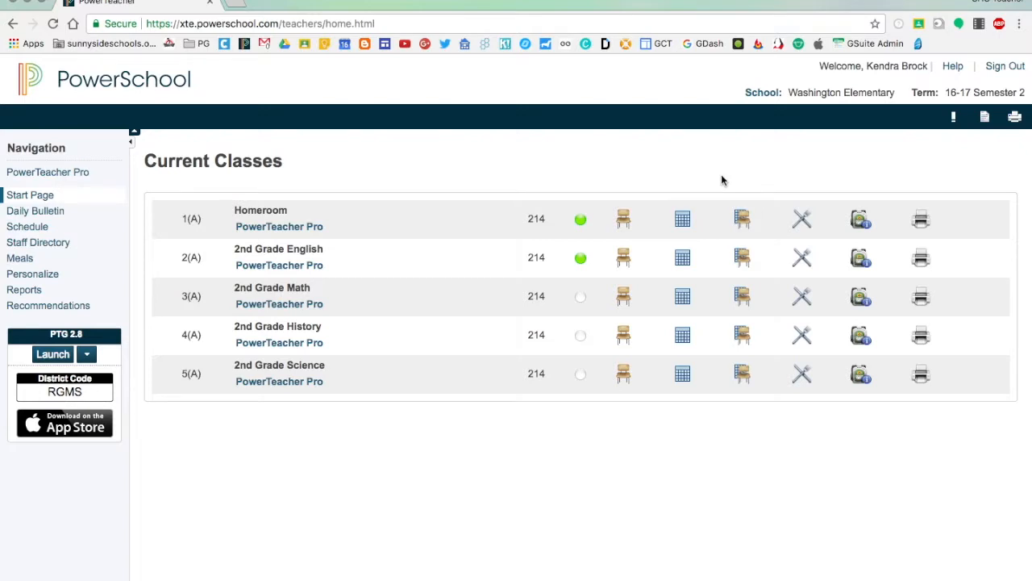
left_click(742, 220)
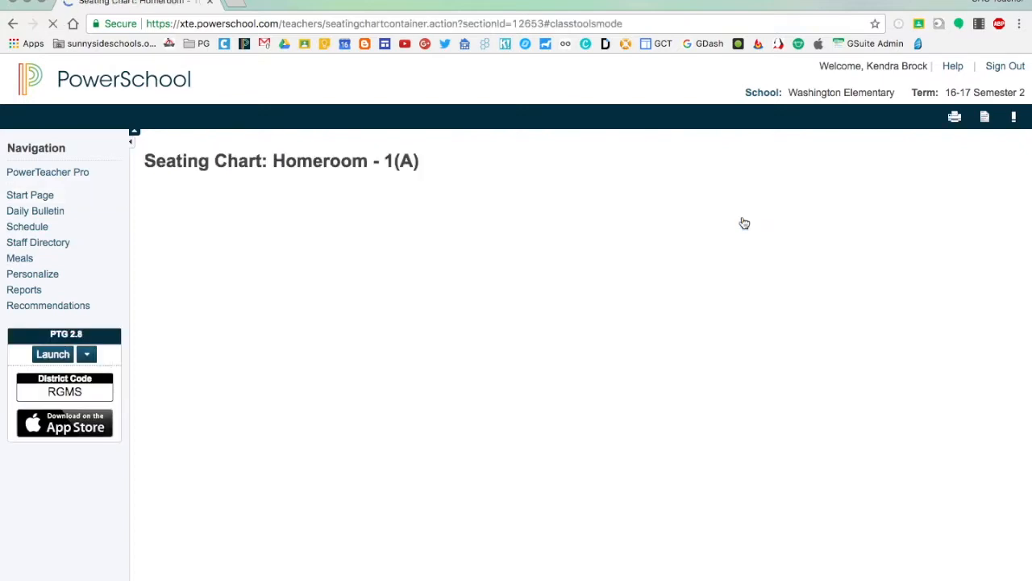
scroll(960, 347, "down", 2)
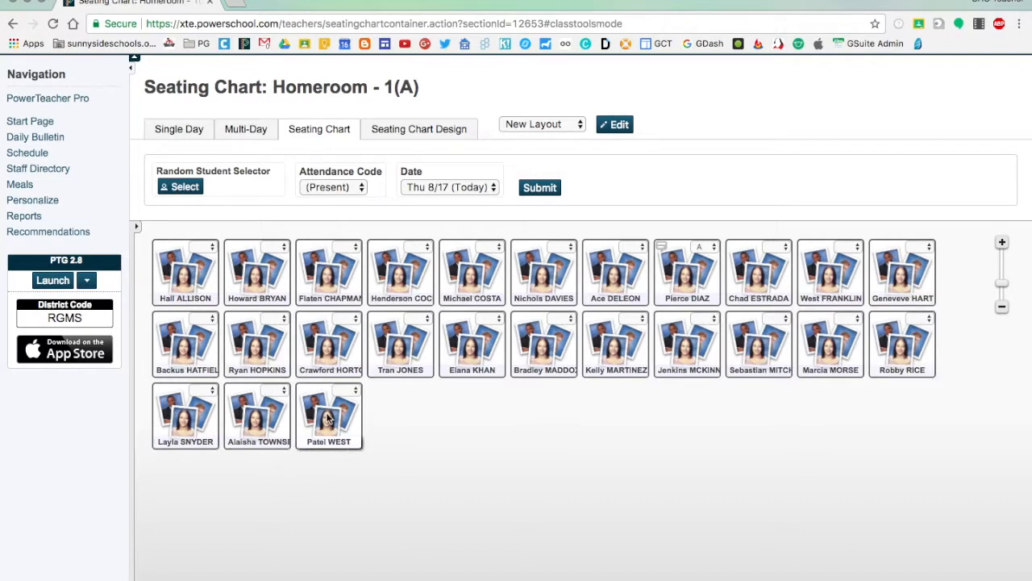
Mark the second student in the first row and the fifth and seventh in the second row A (Absent) for 8/17, and submit
left_click(324, 187)
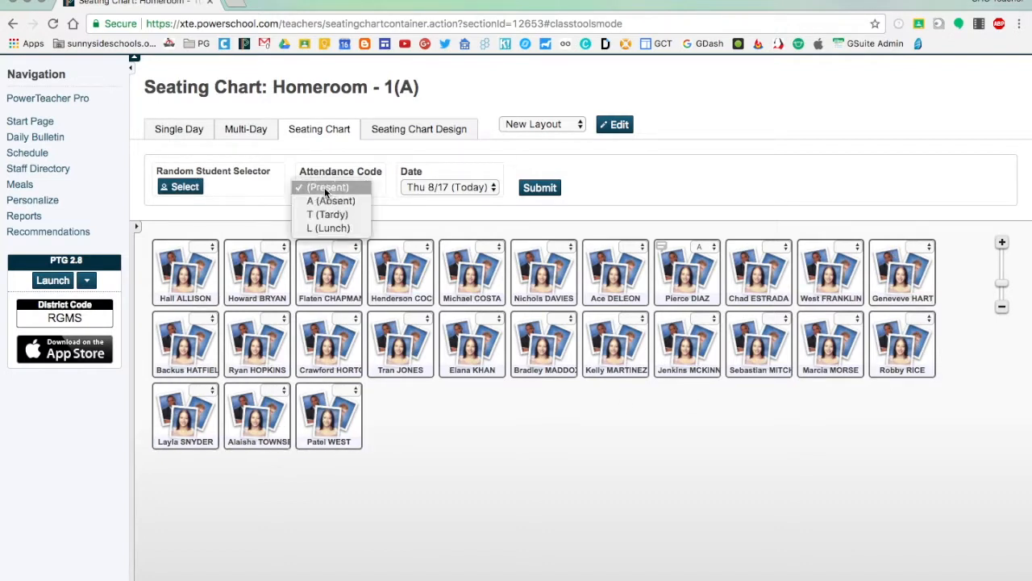
left_click(319, 203)
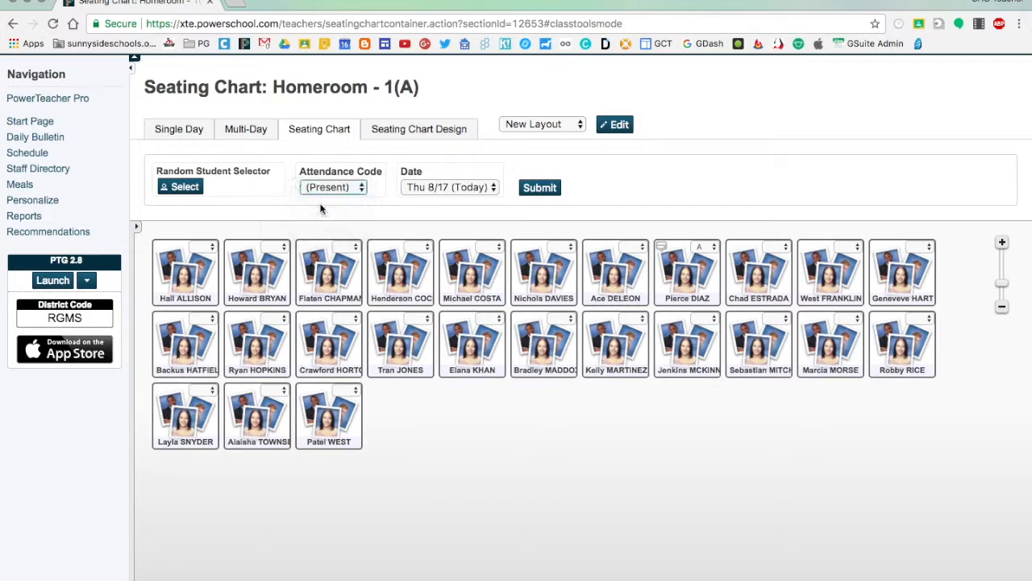
left_click(255, 283)
left_click(472, 345)
left_click(613, 346)
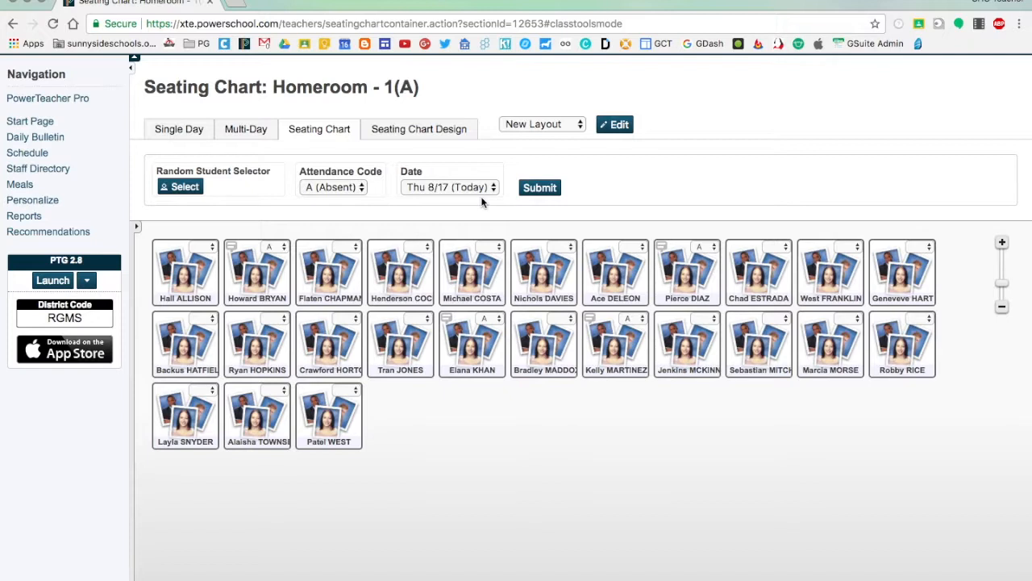
left_click(543, 194)
Pick a random student from the Homeroom class twice and close the result
left_click(180, 190)
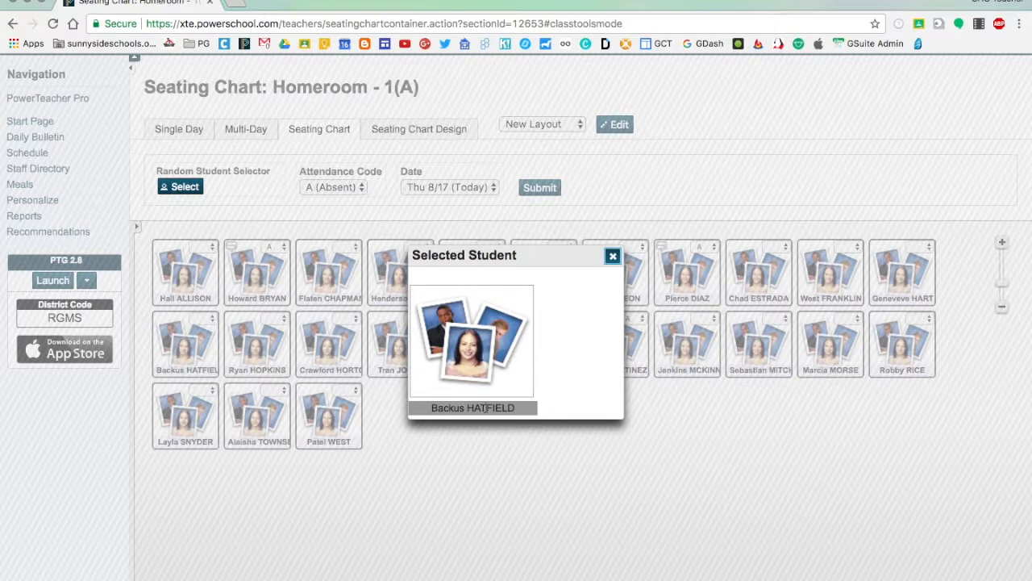
left_click(183, 194)
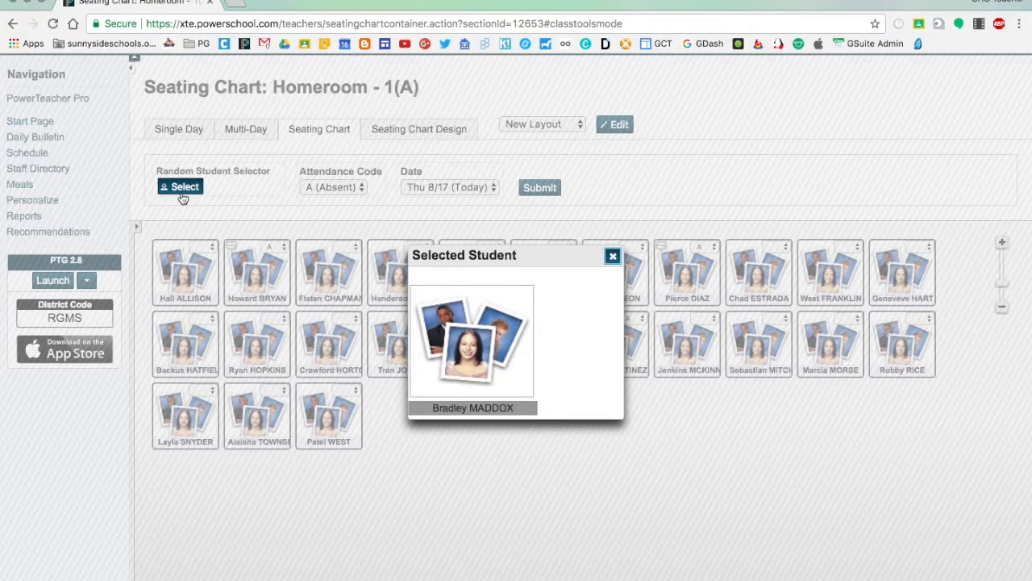
left_click(612, 256)
Submit the seating chart attendance and open the Homeroom seating chart design
left_click(540, 192)
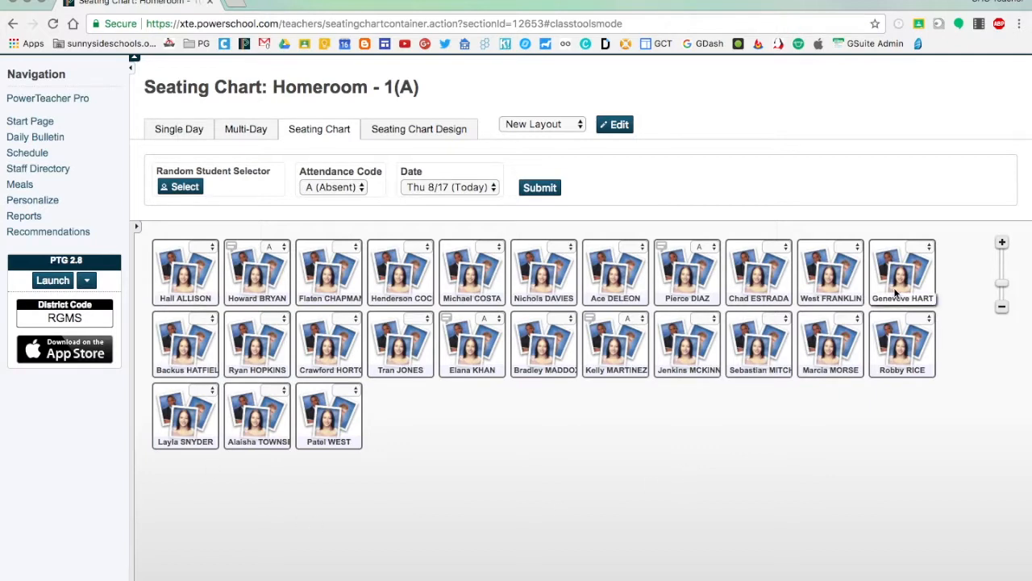
left_click(433, 137)
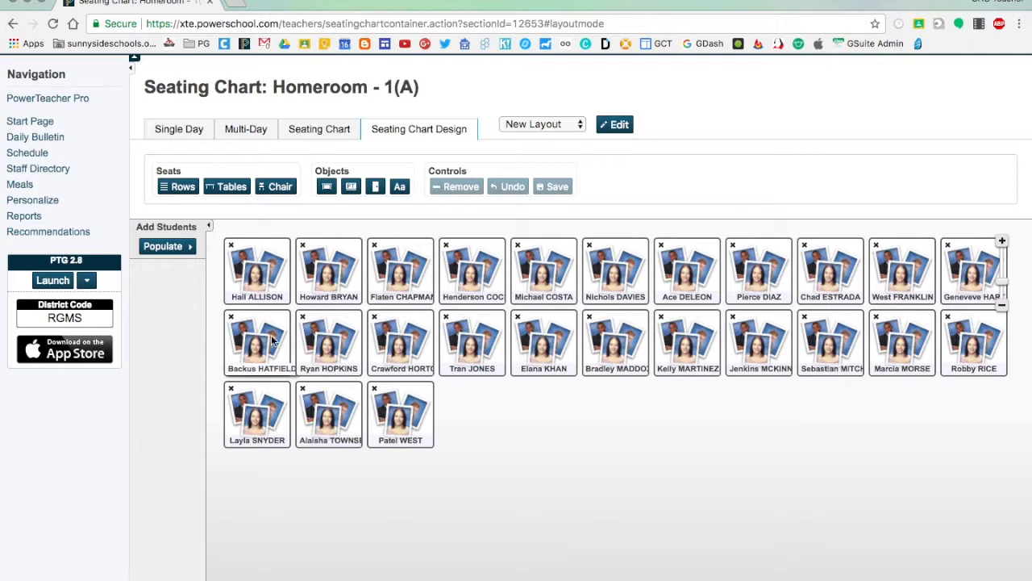
Shift the last student's seat slightly, and remove the student from the seat and place them back in it
left_click(422, 419)
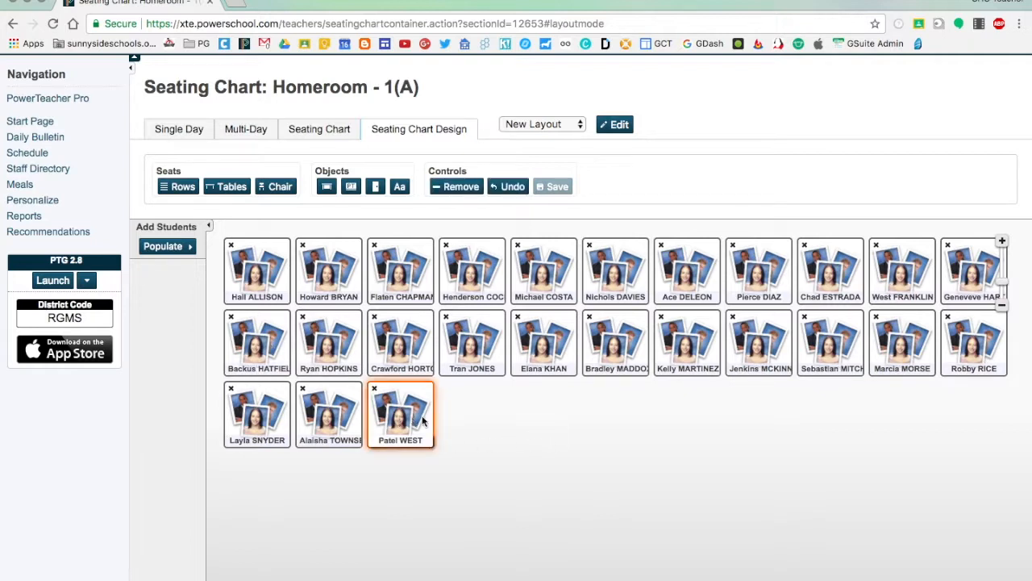
left_click_drag(441, 415, 397, 410)
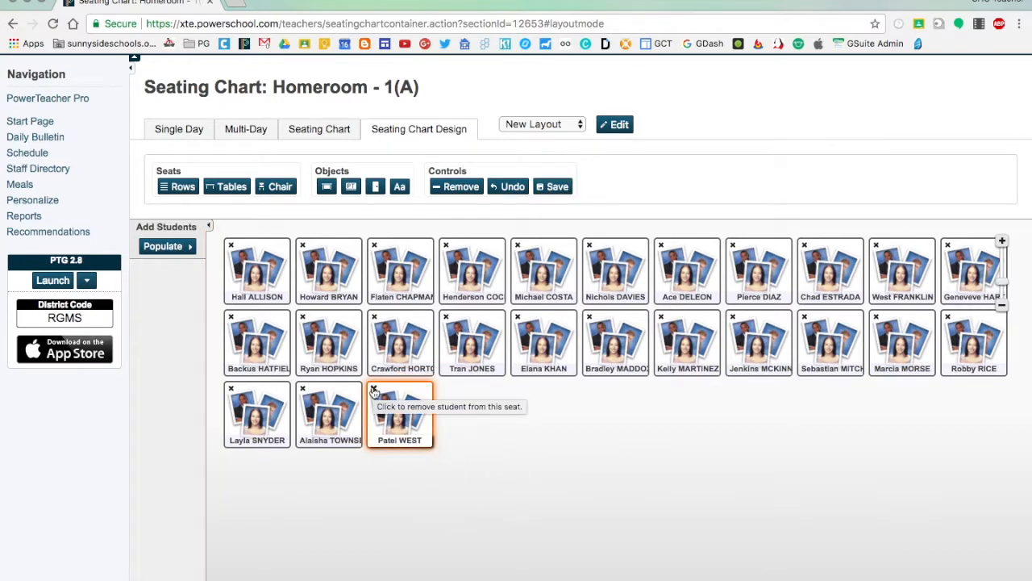
left_click(373, 391)
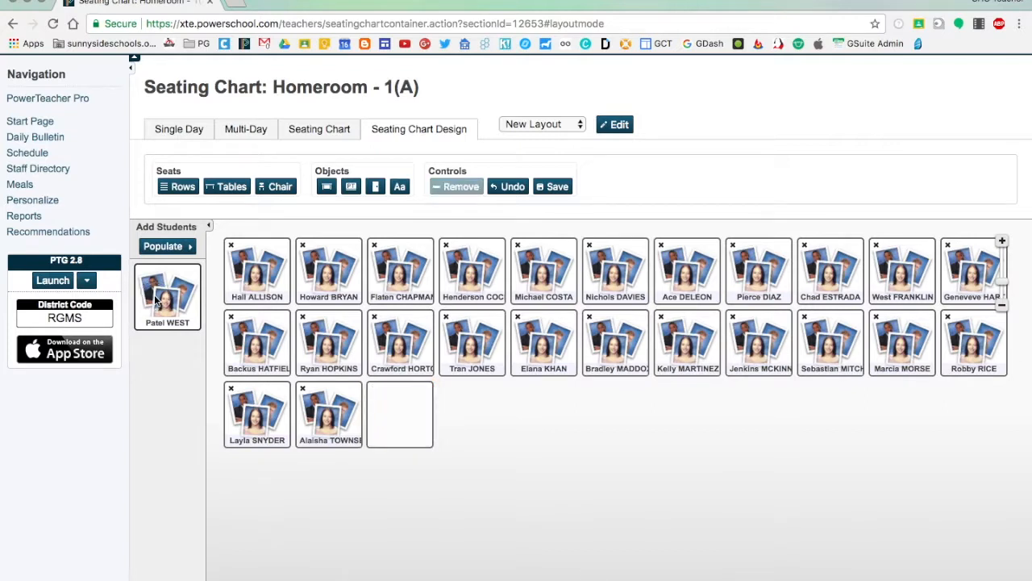
left_click_drag(160, 320, 397, 427)
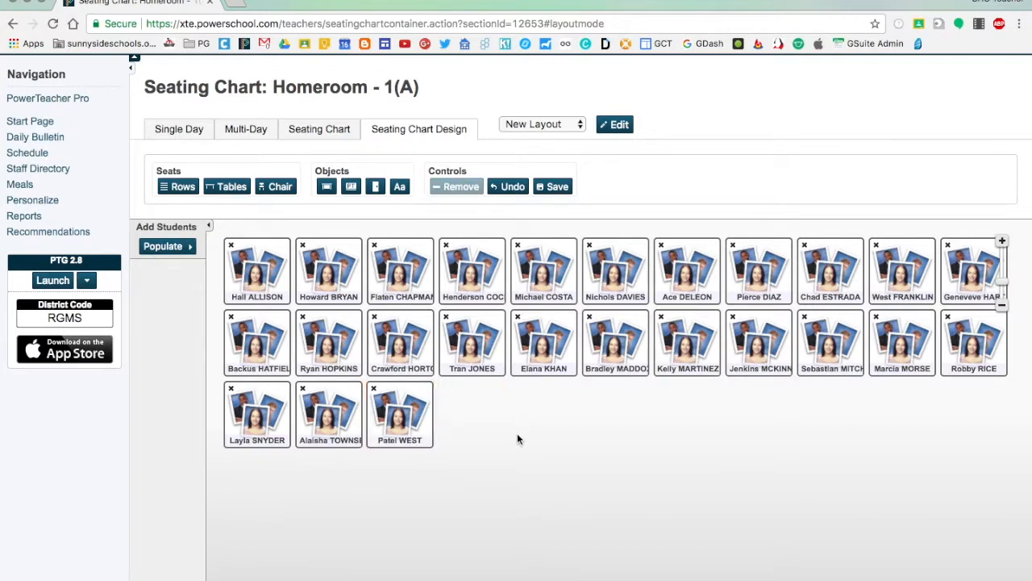
Create a new seating layout from scratch named Tables, discarding the unsaved changes to the current layout
left_click(542, 123)
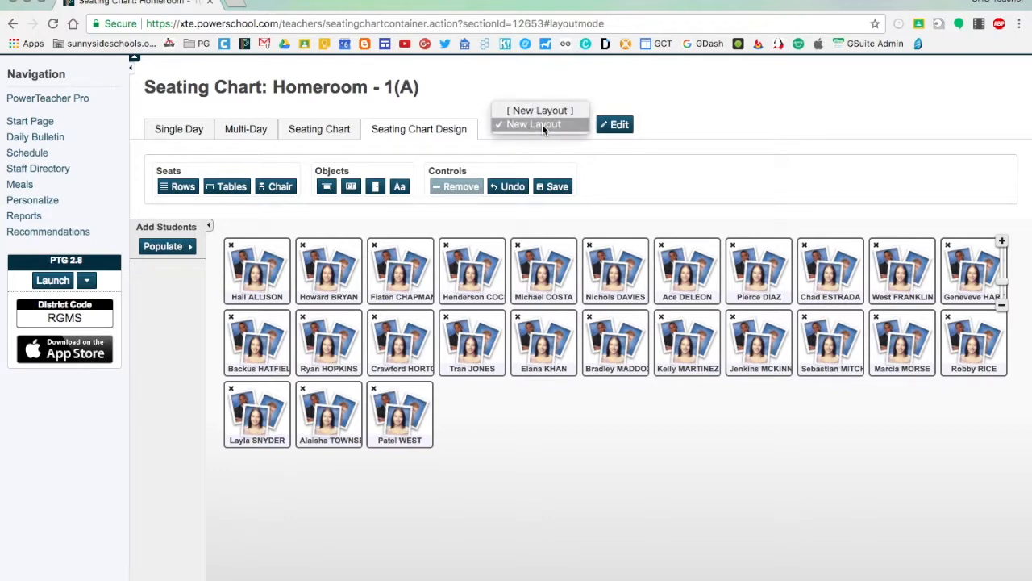
left_click(541, 112)
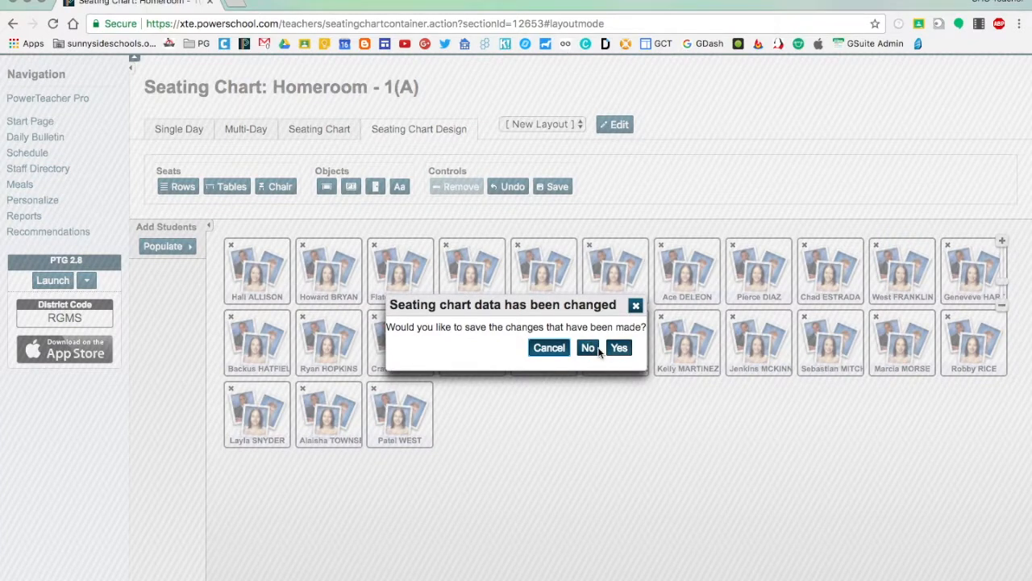
left_click(589, 349)
triple_click(496, 256)
type("Tables")
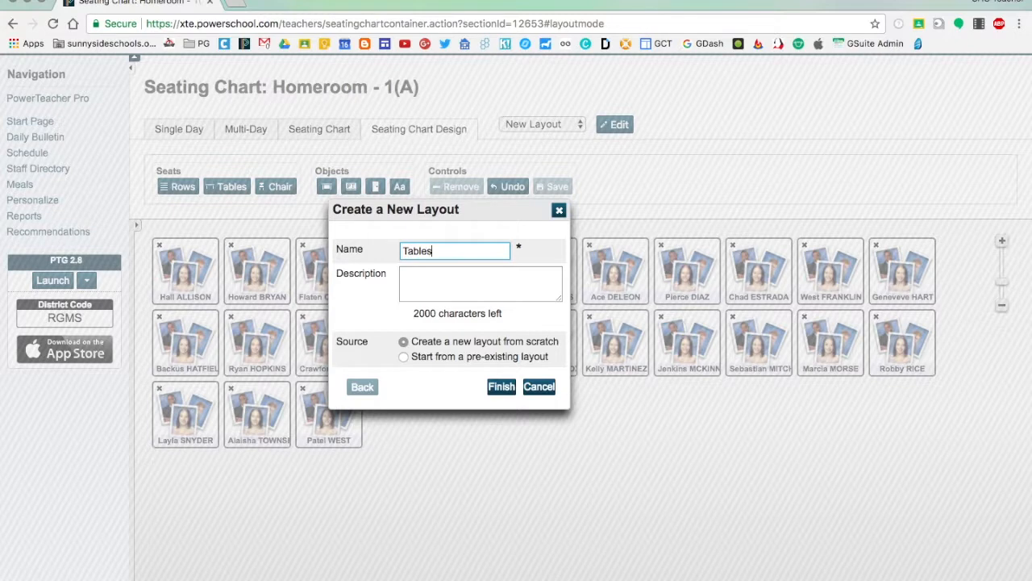
left_click(508, 389)
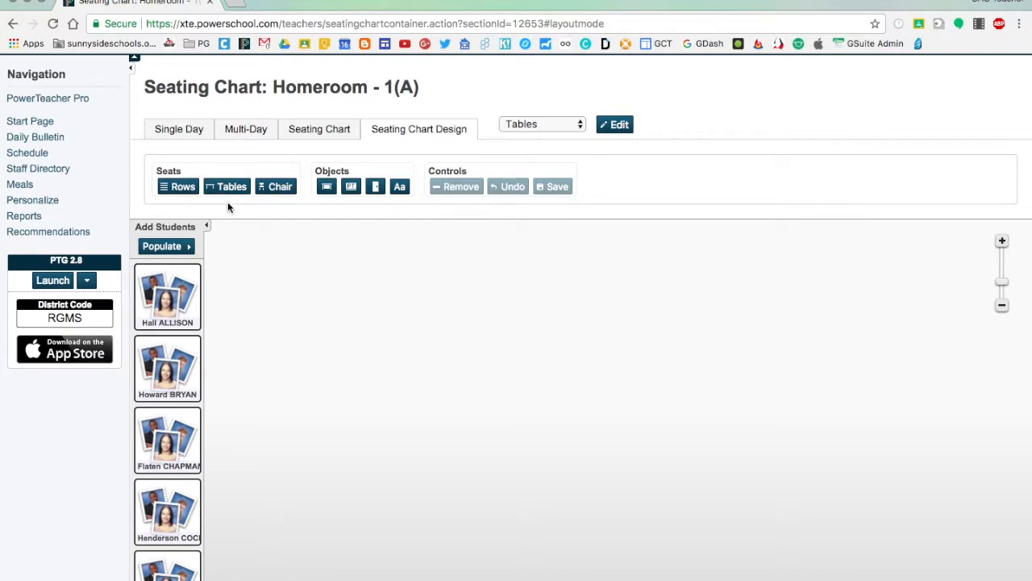
Add a single chair to the empty Tables layout
left_click(276, 190)
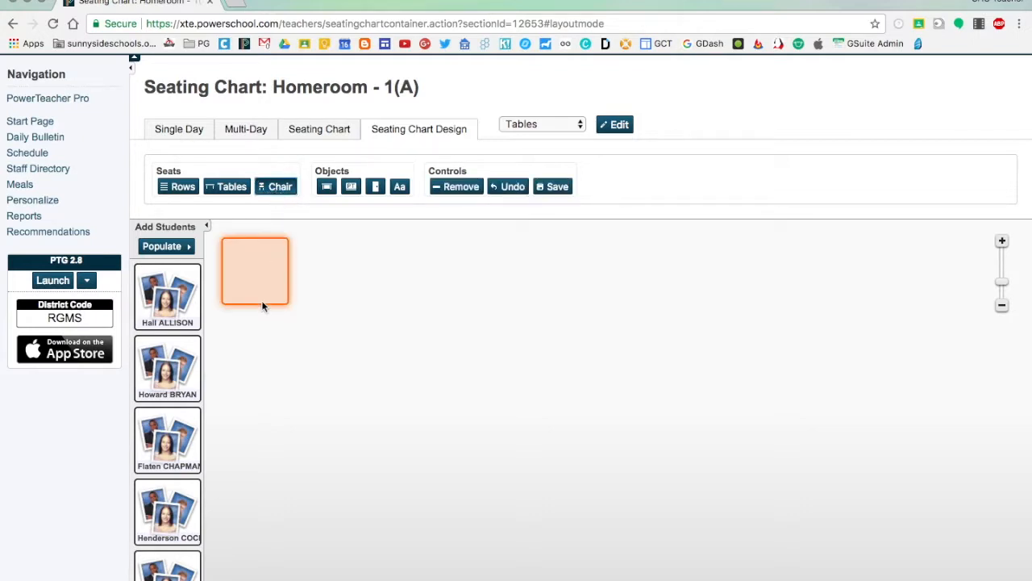
Nudge the single chair slightly in the Tables layout and remove it
mouse_move(257, 280)
left_mouse_down()
mouse_move(474, 296)
mouse_move(277, 325)
mouse_move(440, 355)
mouse_move(260, 290)
mouse_move(258, 279)
left_mouse_up()
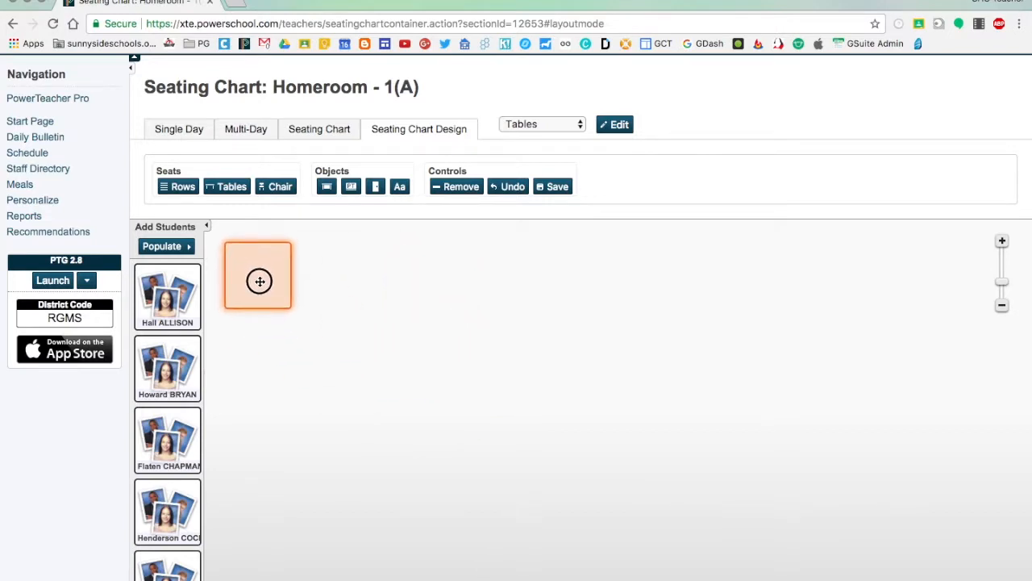
left_click(457, 187)
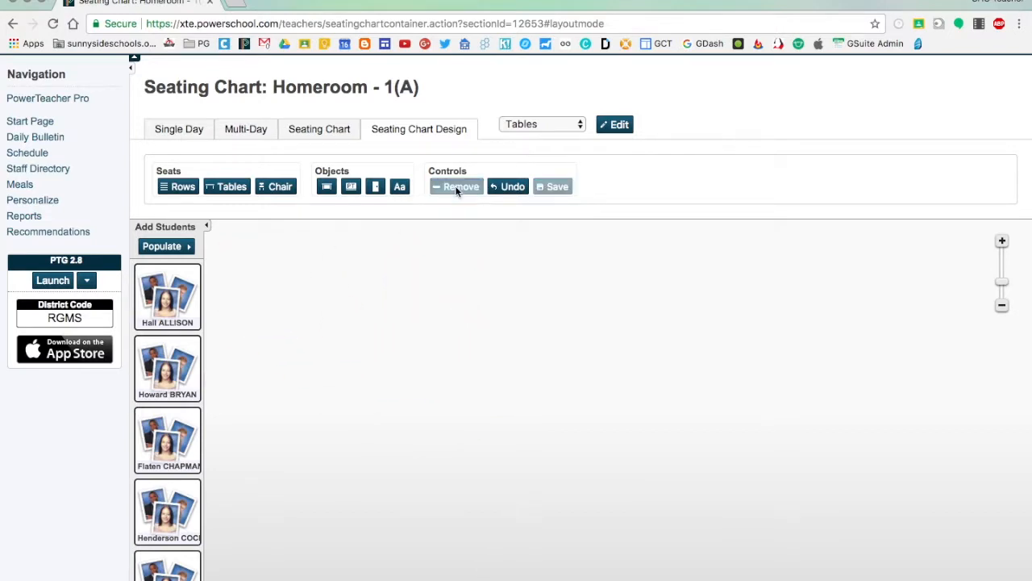
Add chairs in a table format with 8 tables, 3 across and 4 chairs per table, and deselect them
left_click(224, 189)
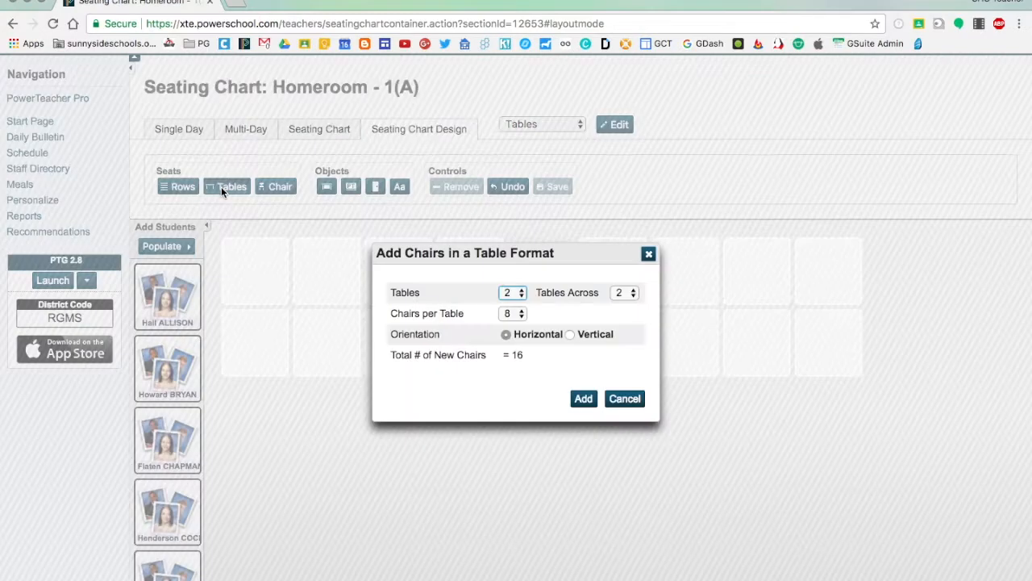
left_click(512, 293)
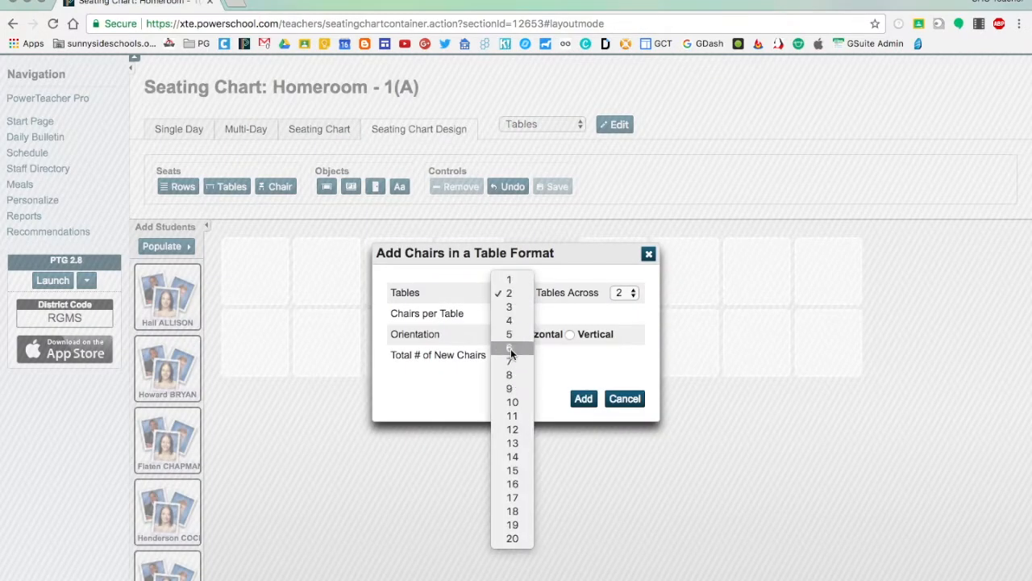
left_click(512, 374)
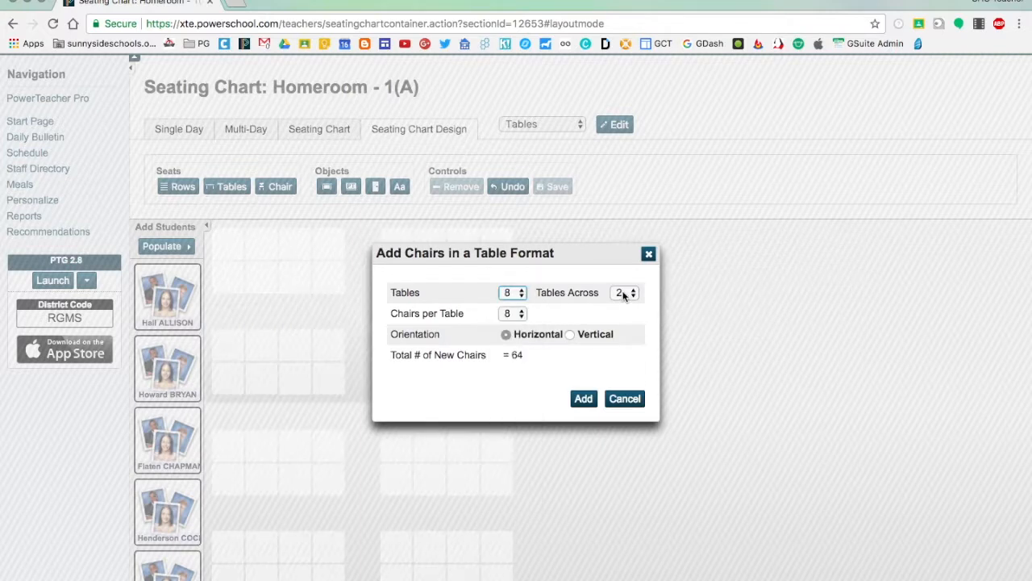
left_click(623, 295)
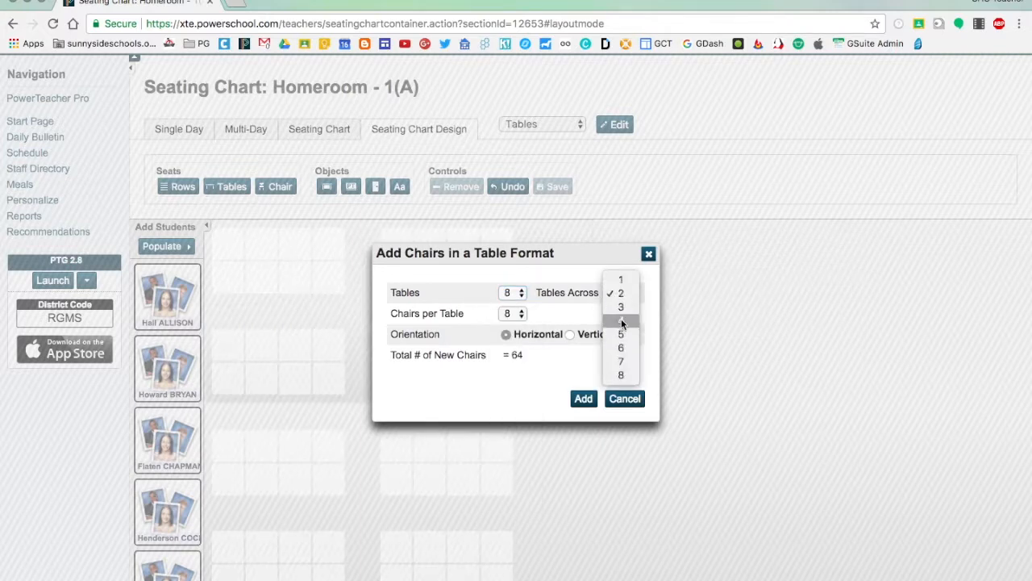
left_click(621, 307)
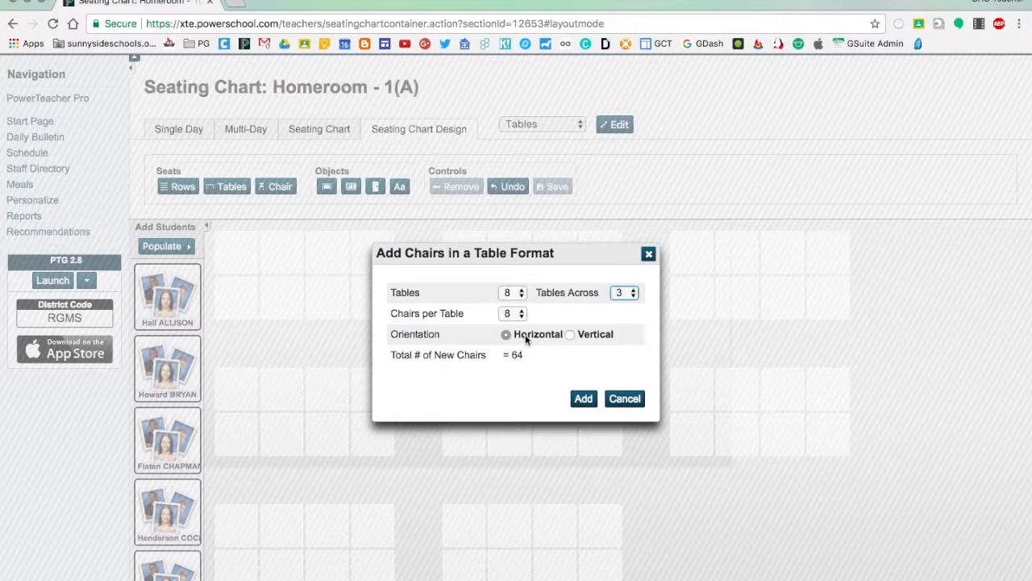
left_click(515, 314)
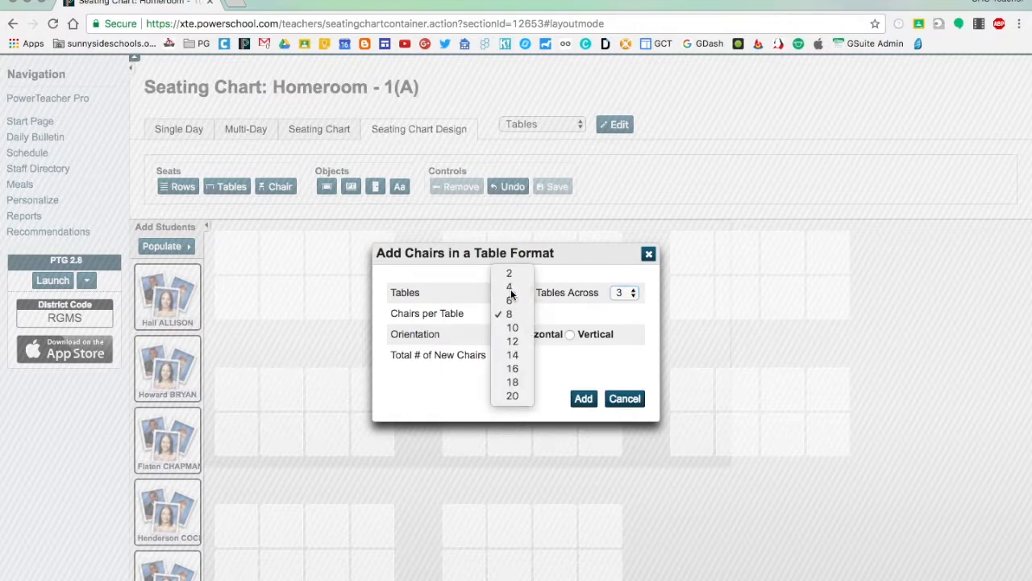
left_click(509, 289)
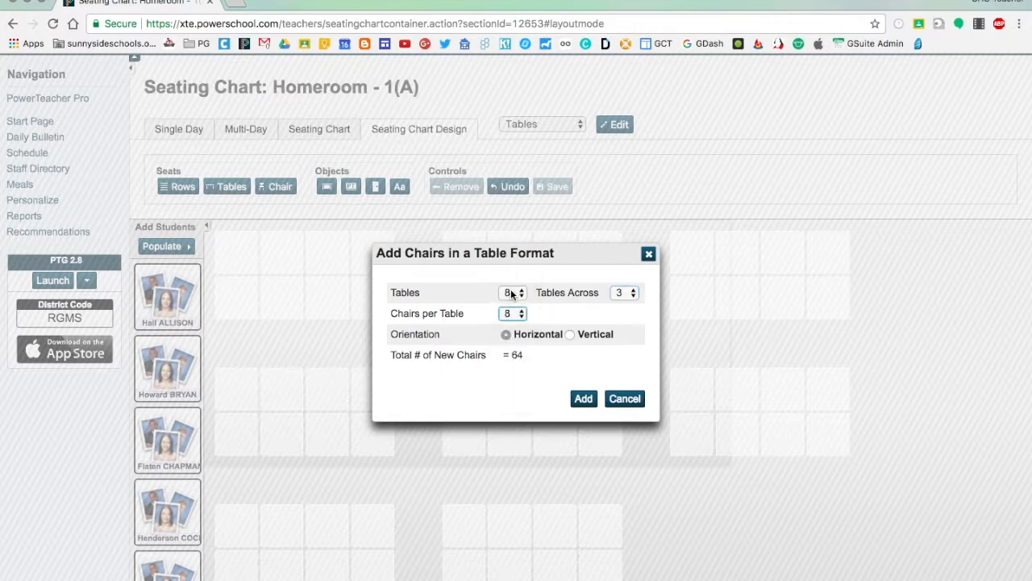
left_click(584, 398)
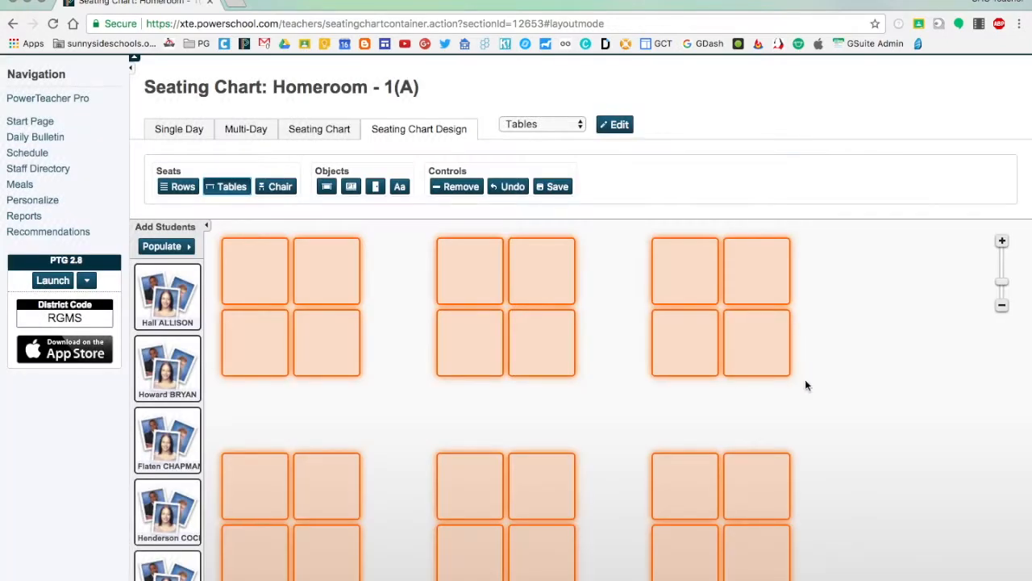
scroll(804, 382, "down", 2)
scroll(804, 382, "up", 5)
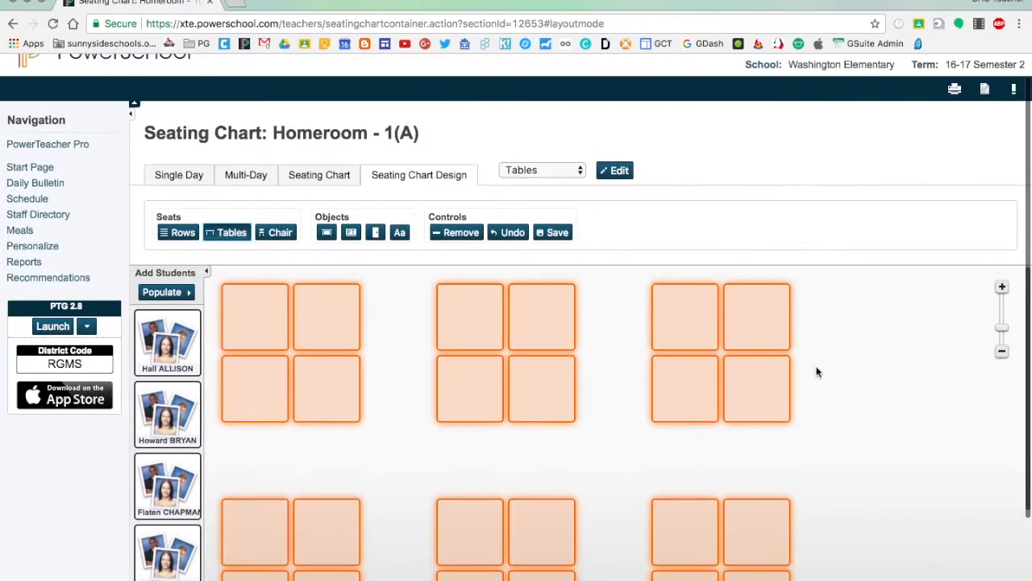
left_click(823, 358)
Populate the table seats with students in random order, starting at Top Left
scroll(823, 358, "down", 2)
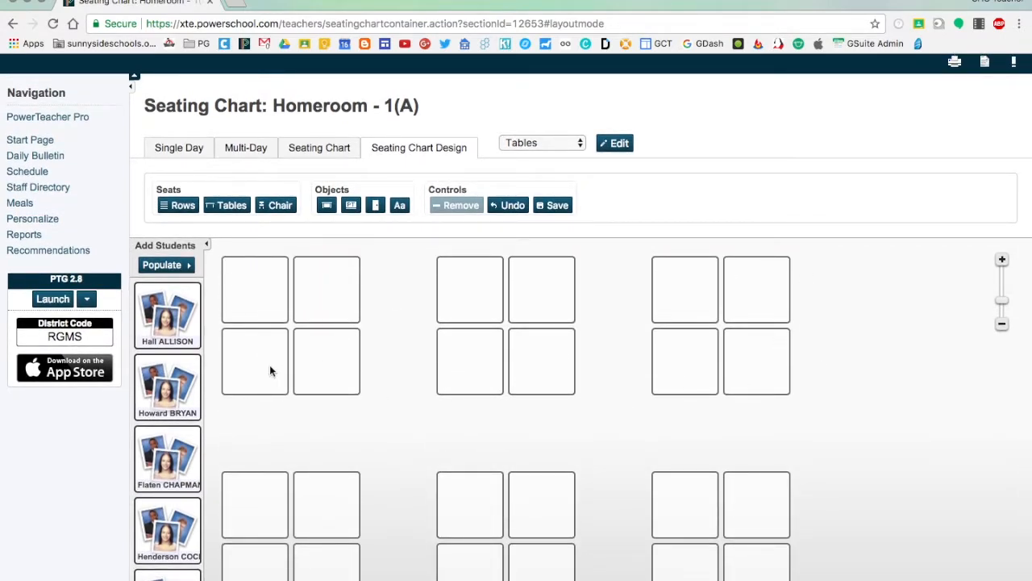
scroll(401, 447, "down", 3)
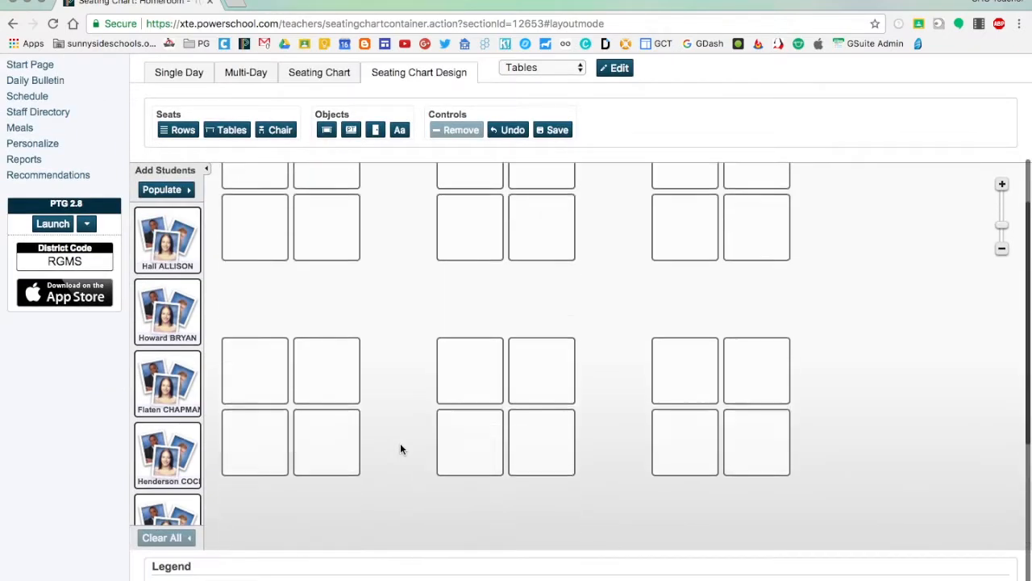
left_click(173, 192)
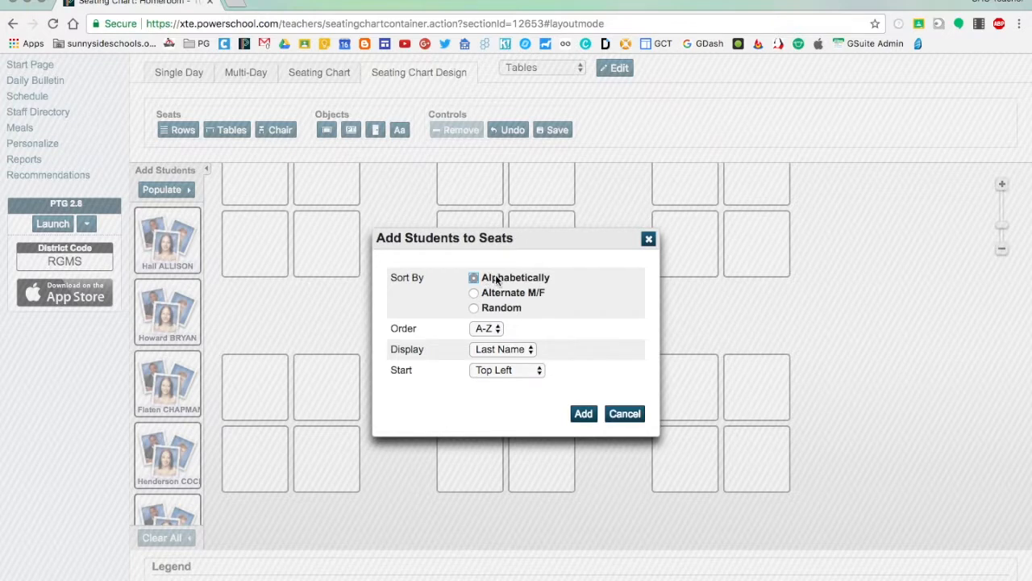
left_click(473, 309)
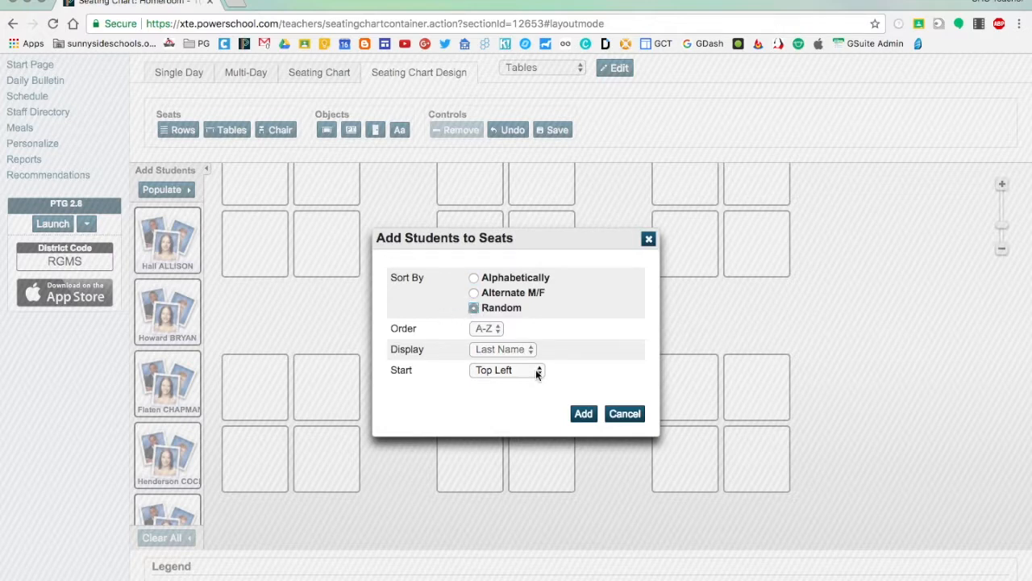
left_click(480, 369)
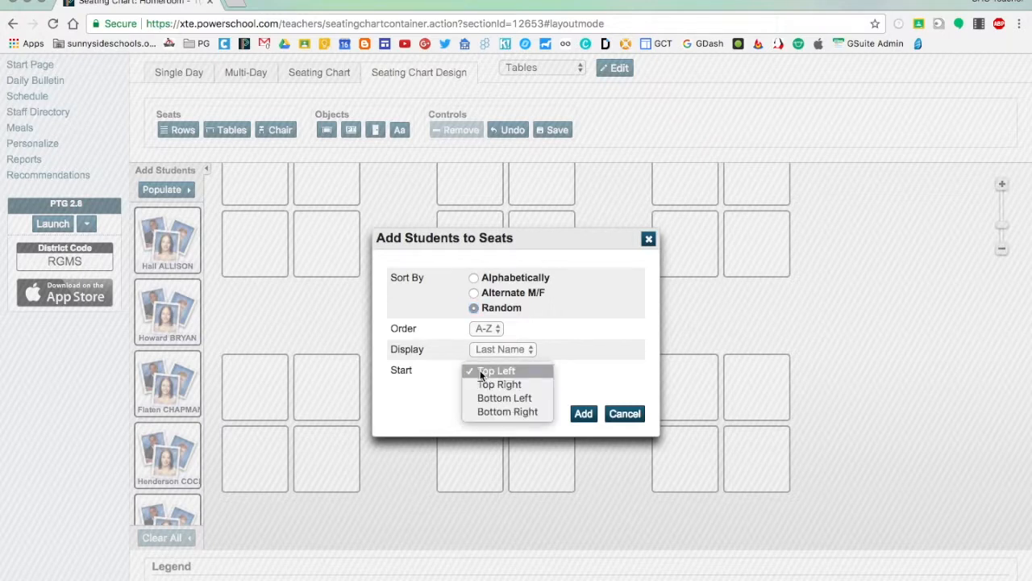
left_click(487, 371)
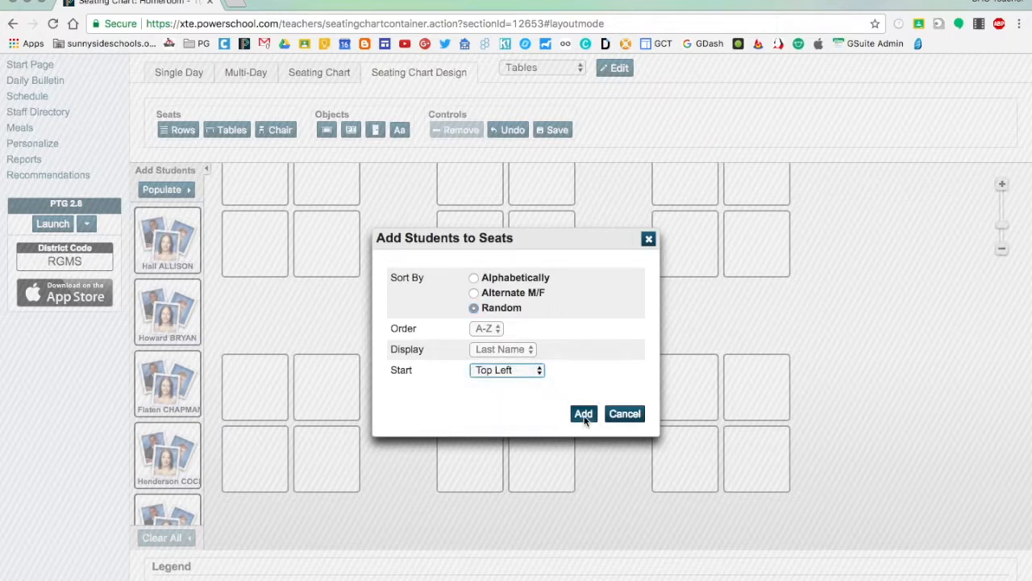
left_click(582, 413)
Look over how the students are placed across all tables of the layout
scroll(878, 332, "up", 3)
scroll(878, 331, "down", 5)
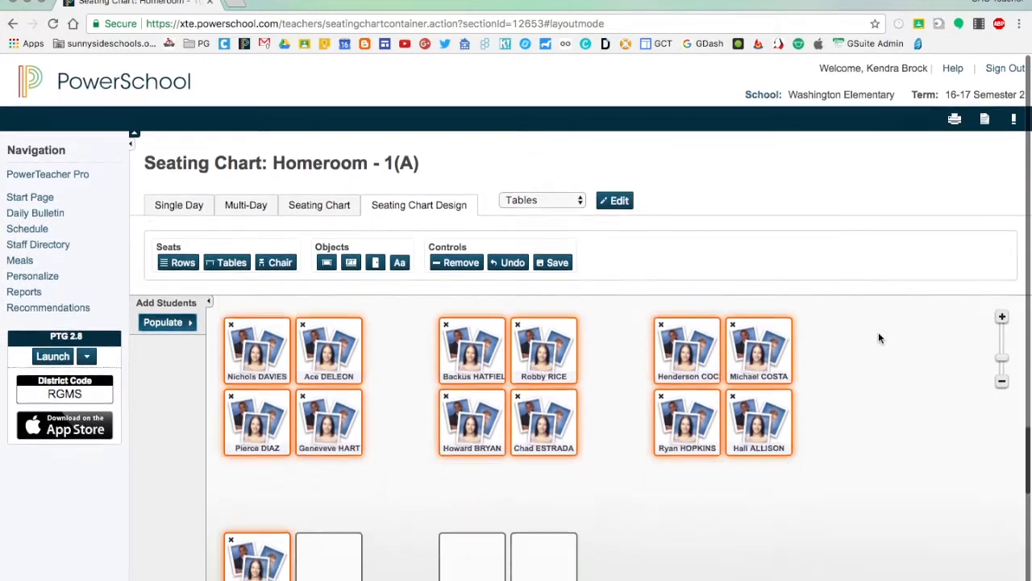
scroll(878, 332, "up", 2)
scroll(878, 331, "up", 3)
scroll(879, 331, "down", 1)
scroll(878, 332, "up", 1)
scroll(855, 258, "down", 3)
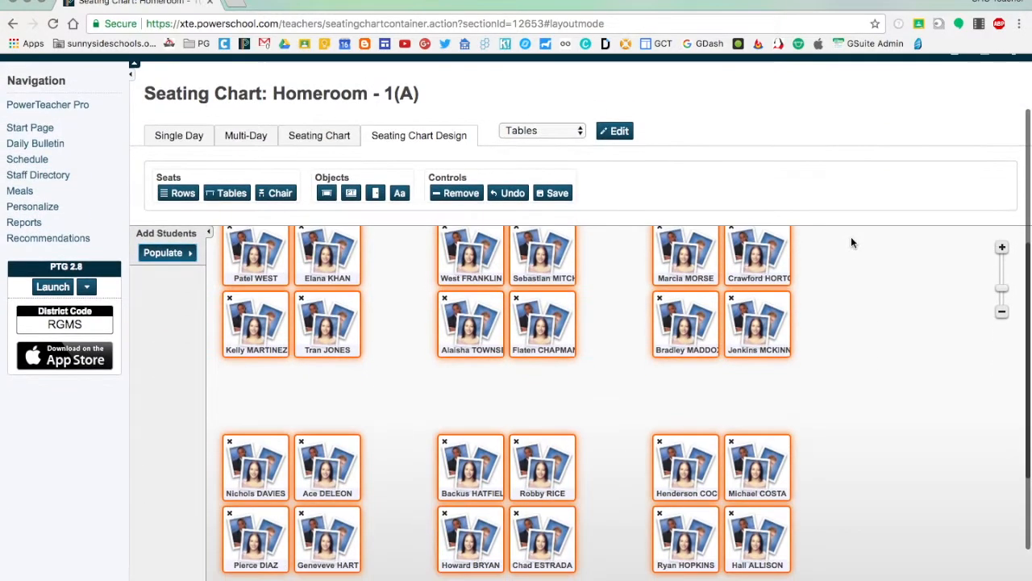
scroll(863, 313, "up", 1)
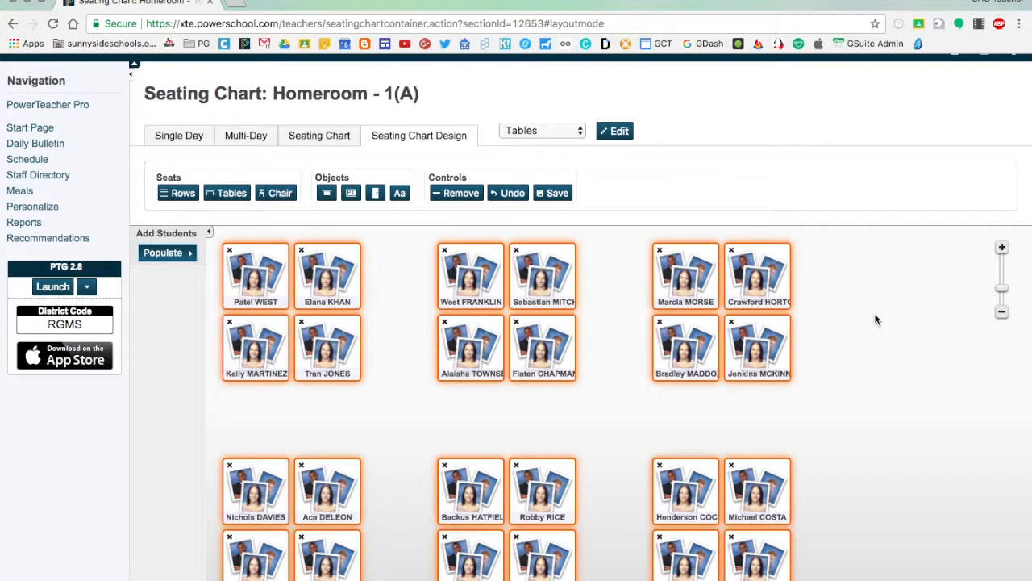
Place a teacher's desk to the right of the first row of tables and a door beside the second row, and save the layout
left_click(325, 198)
left_click_drag(404, 277, 869, 274)
left_click(374, 192)
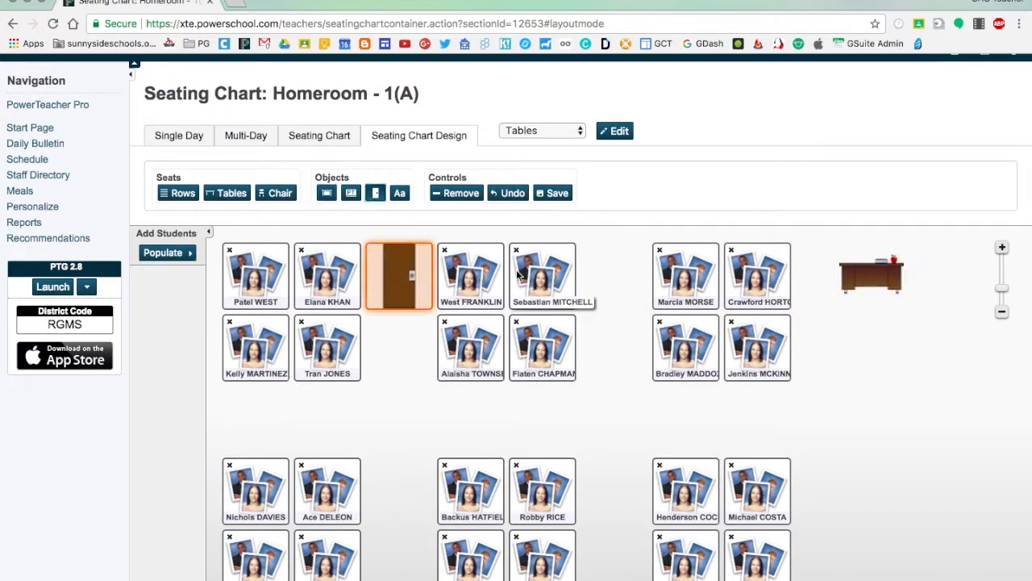
left_click_drag(390, 275, 859, 542)
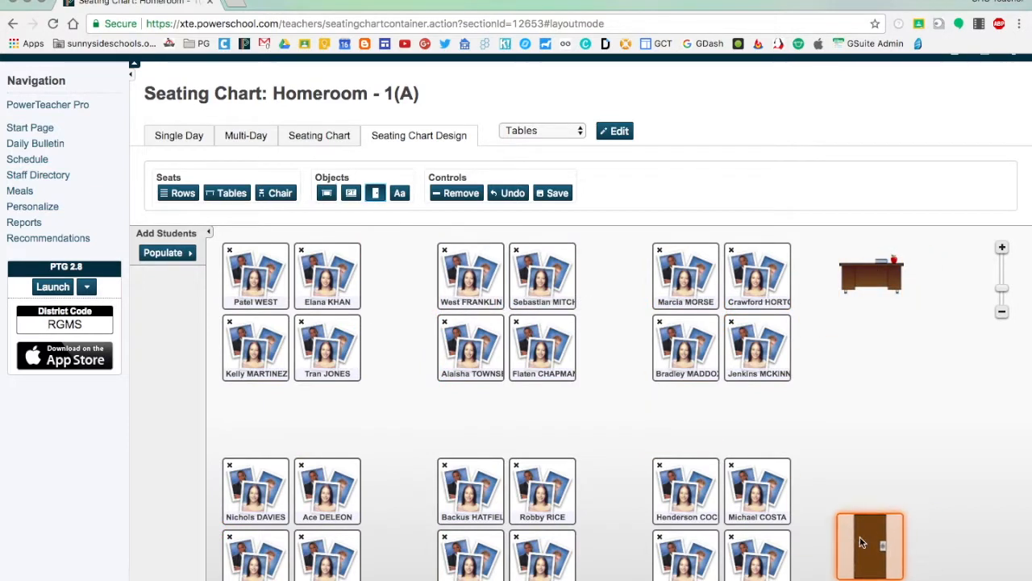
scroll(859, 537, "down", 2)
scroll(860, 537, "up", 2)
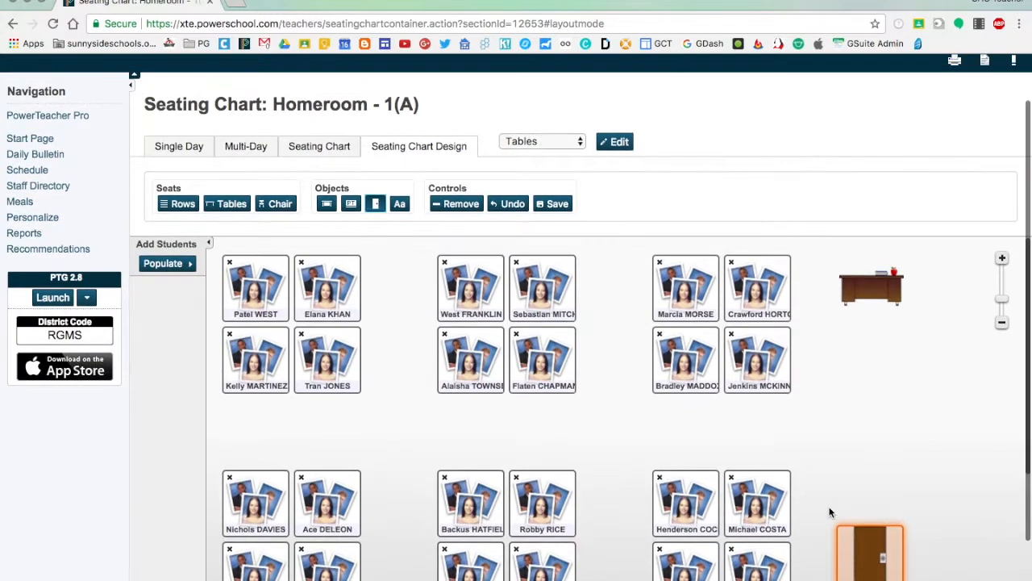
left_click(553, 203)
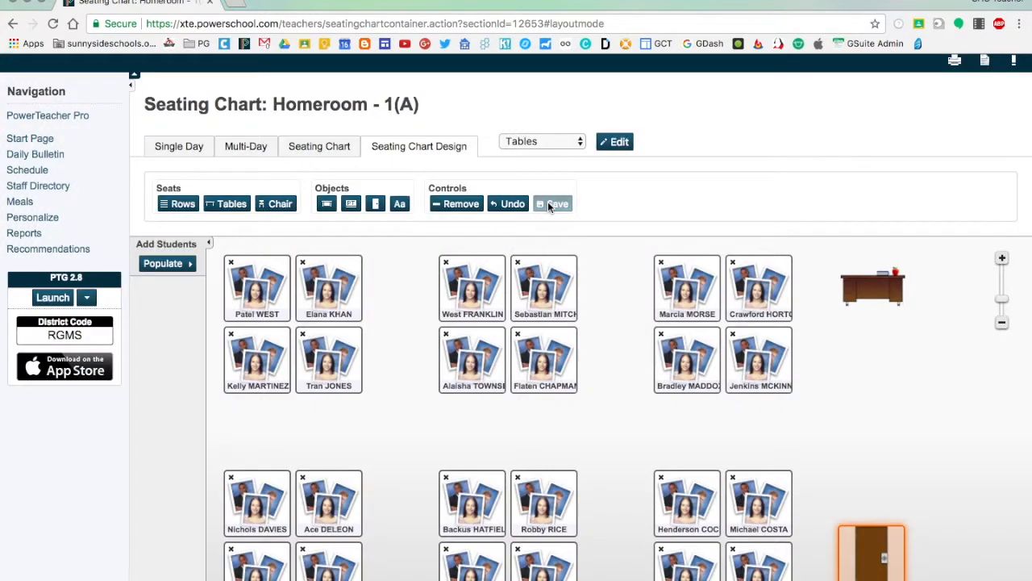
Open the attendance seating chart, switch to New Layout and back to Tables, and look over the table arrangement
left_click(305, 149)
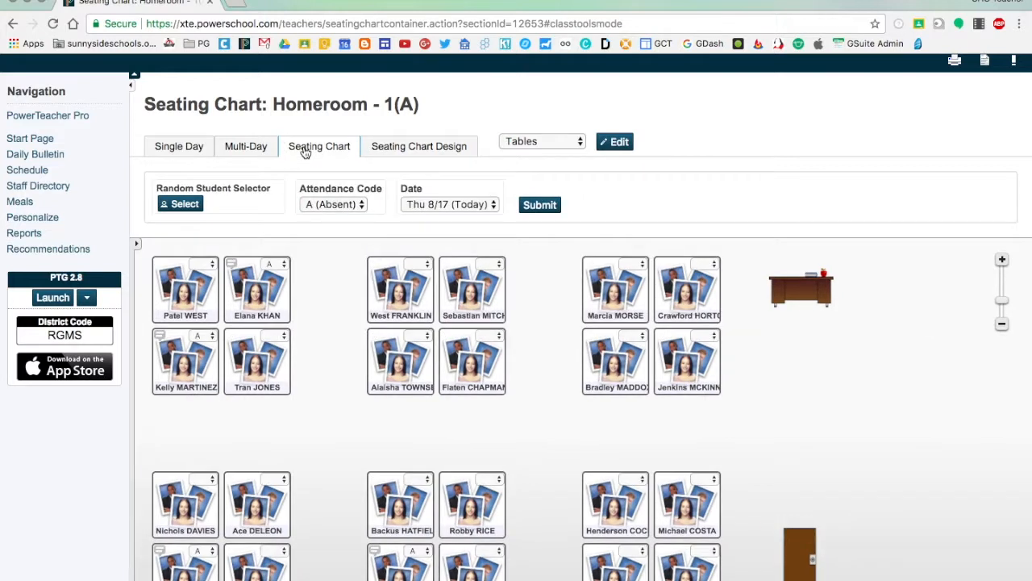
left_click(552, 142)
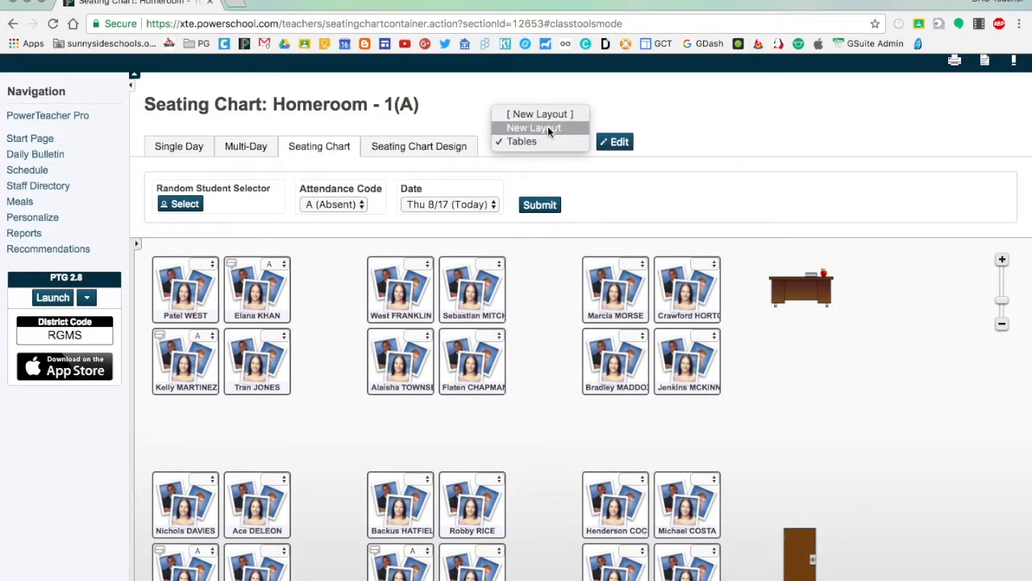
left_click(548, 126)
left_click(535, 145)
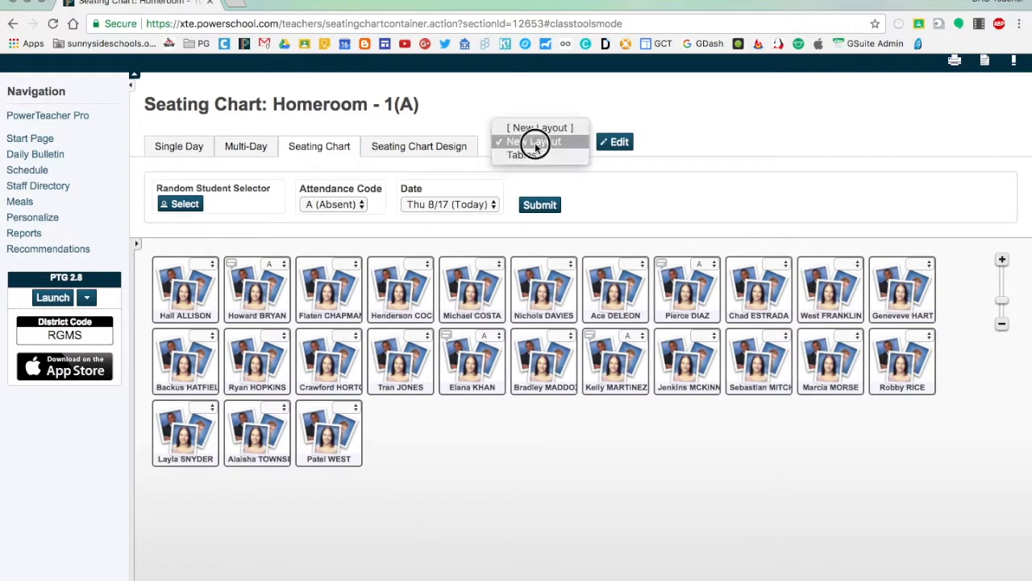
left_click(531, 153)
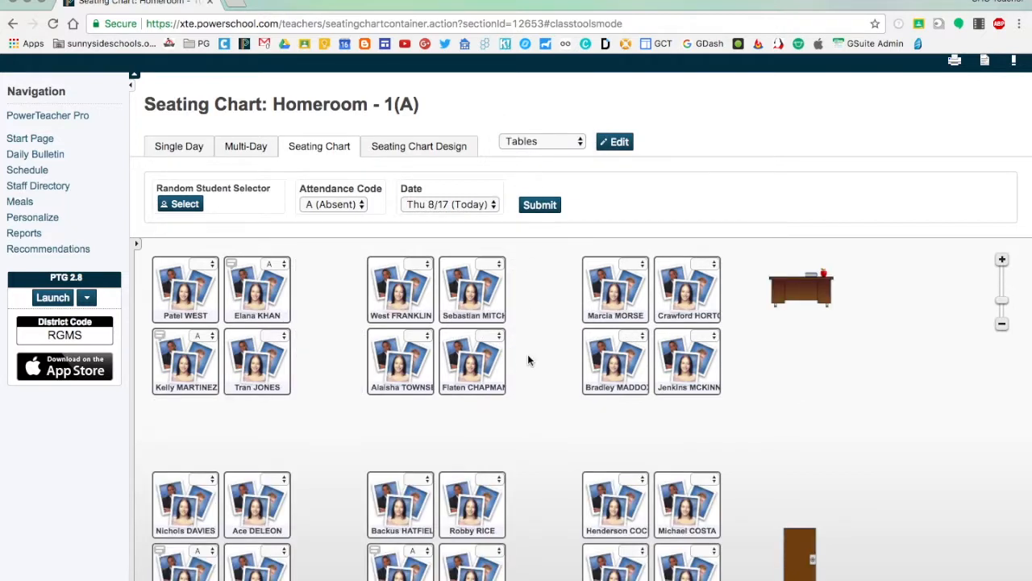
scroll(543, 359, "down", 5)
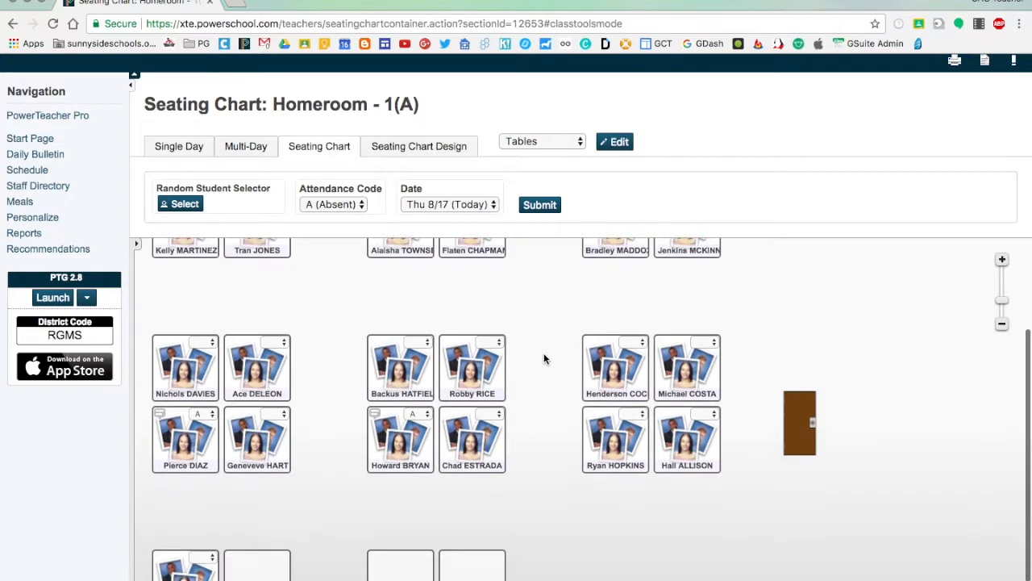
scroll(543, 359, "up", 5)
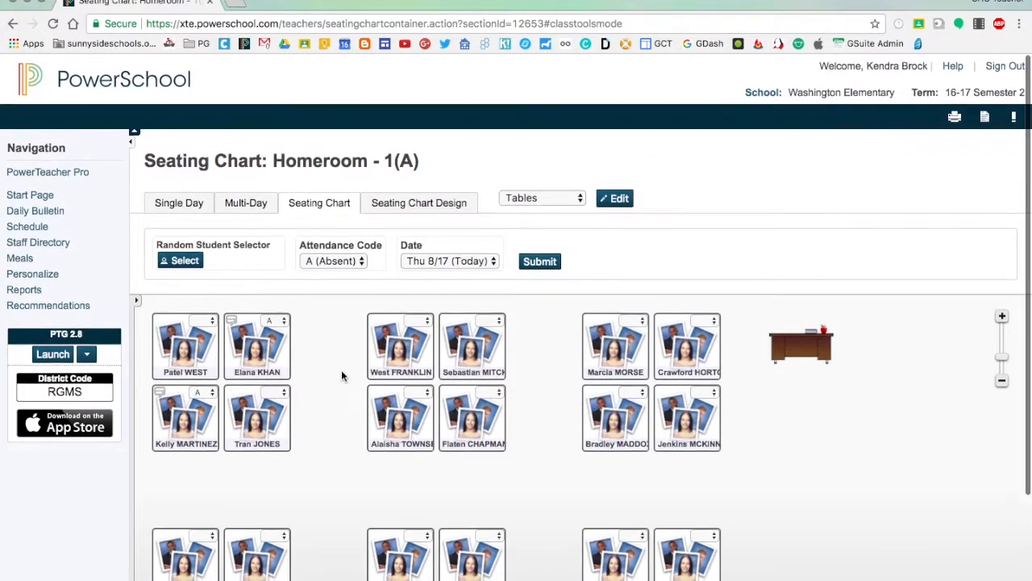
scroll(333, 380, "down", 3)
scroll(333, 380, "up", 2)
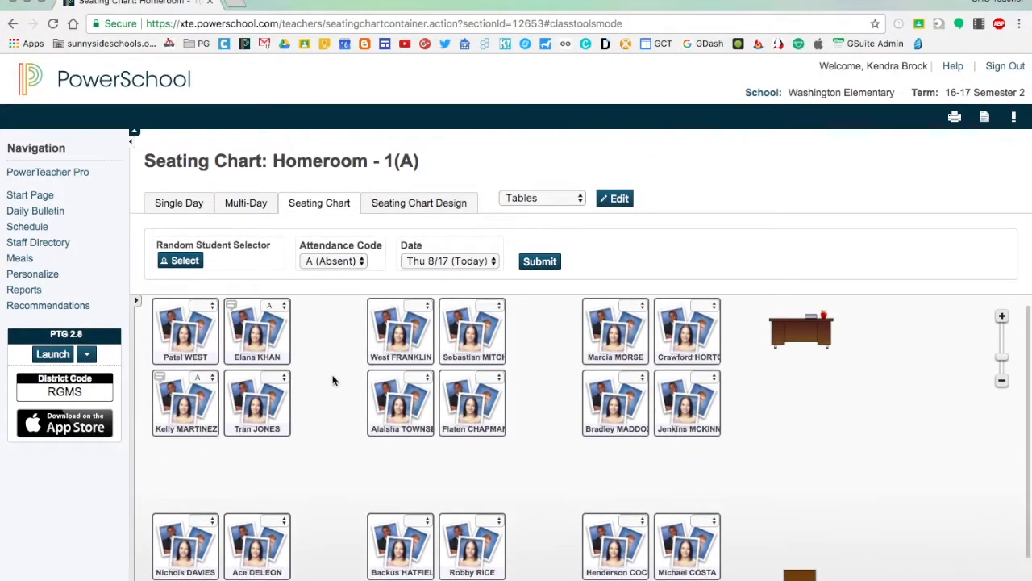